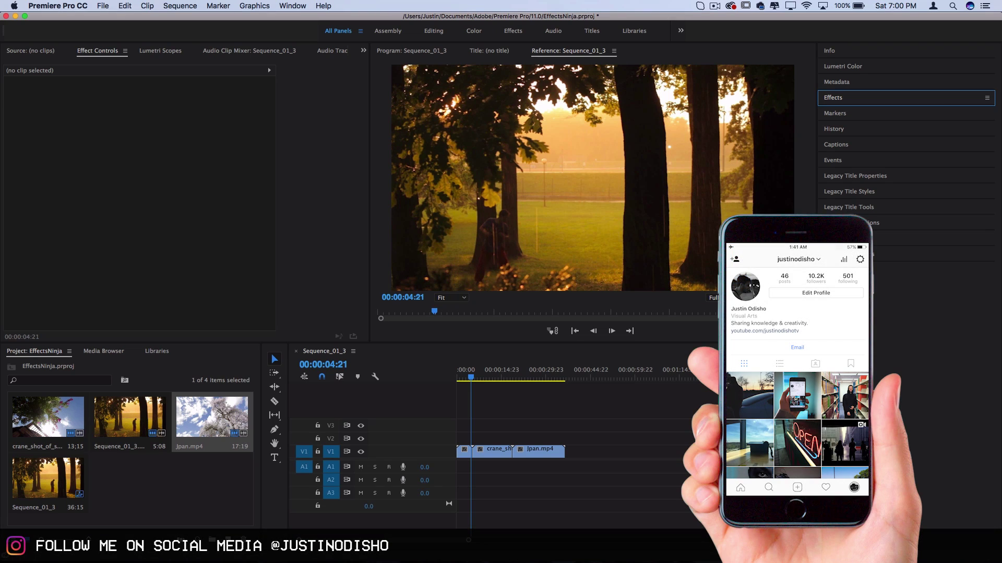
# Step: Move the playhead to the start of the sequence and display the Effects panel
pyautogui.moveTo(480, 376); pyautogui.dragTo(457, 390)
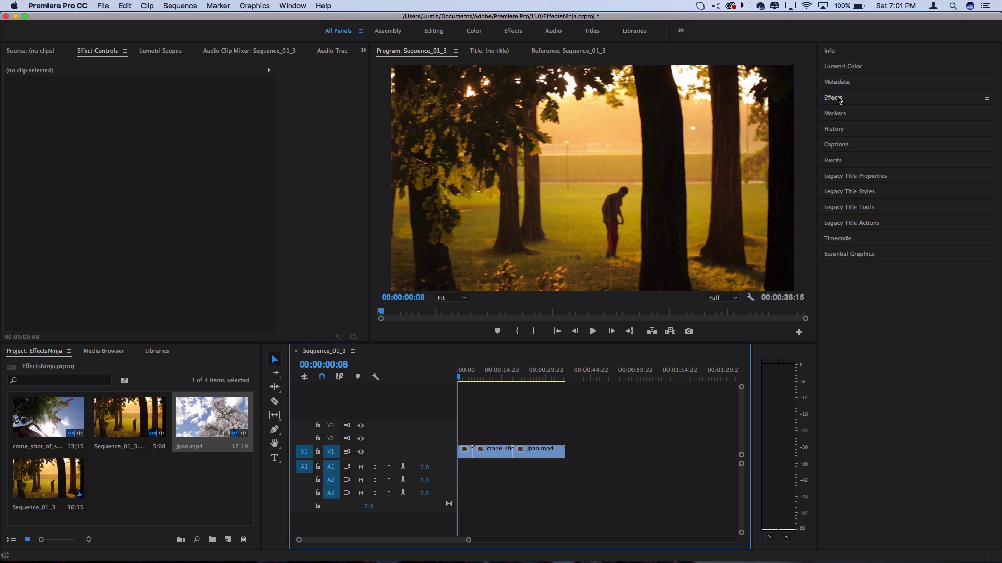
pyautogui.click(835, 98)
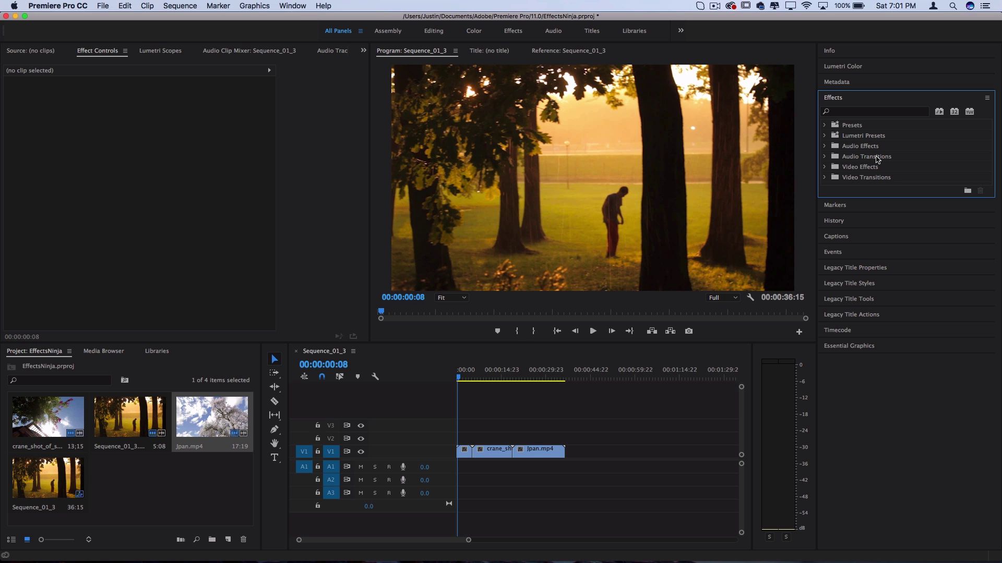
pyautogui.click(291, 6)
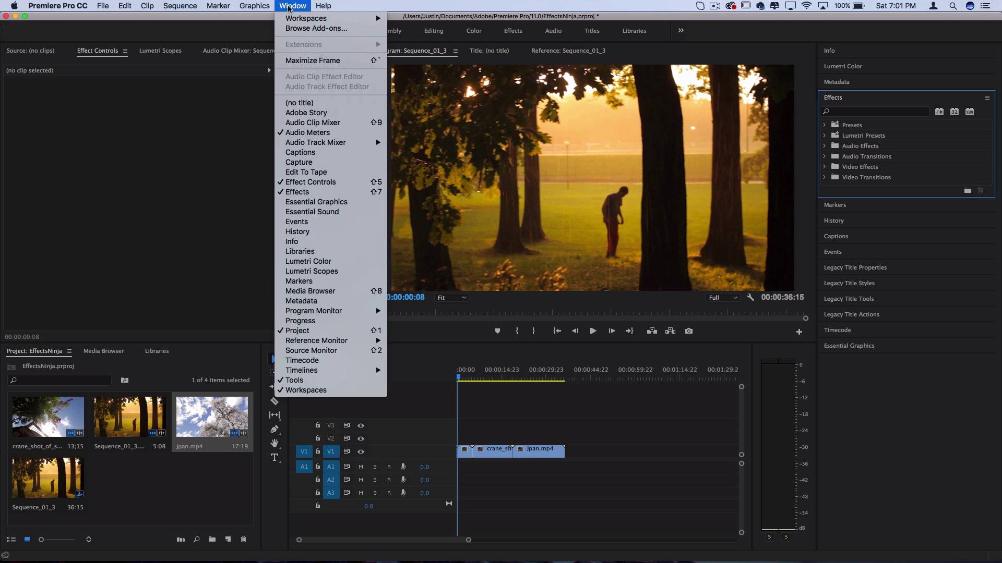
pyautogui.moveTo(291, 18)
pyautogui.click(444, 120)
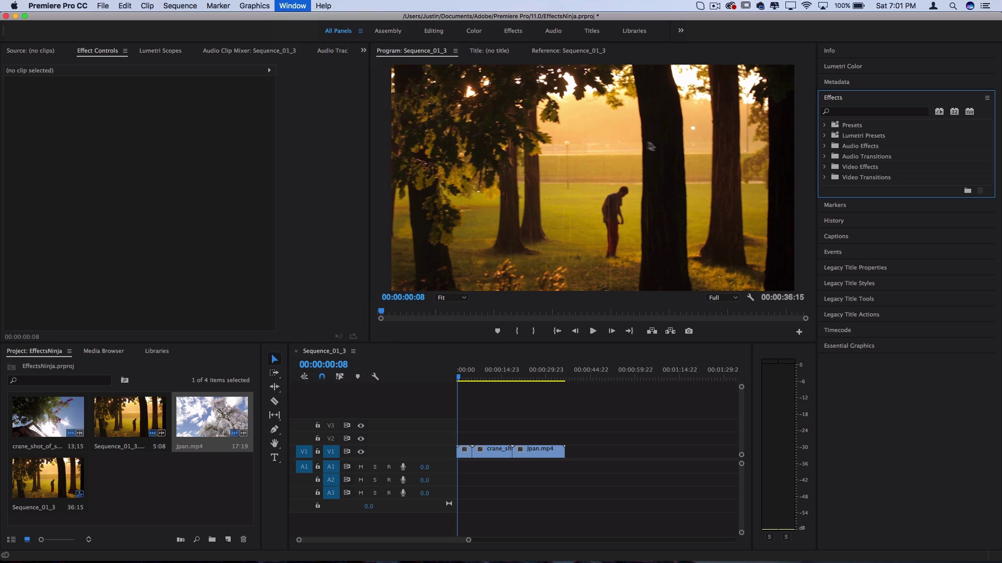
pyautogui.click(292, 5)
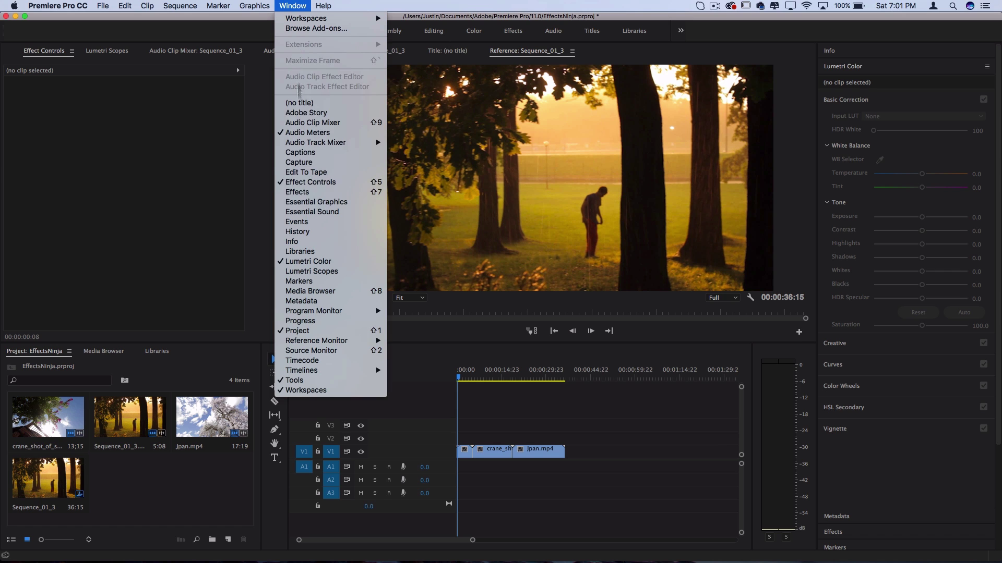
pyautogui.click(312, 197)
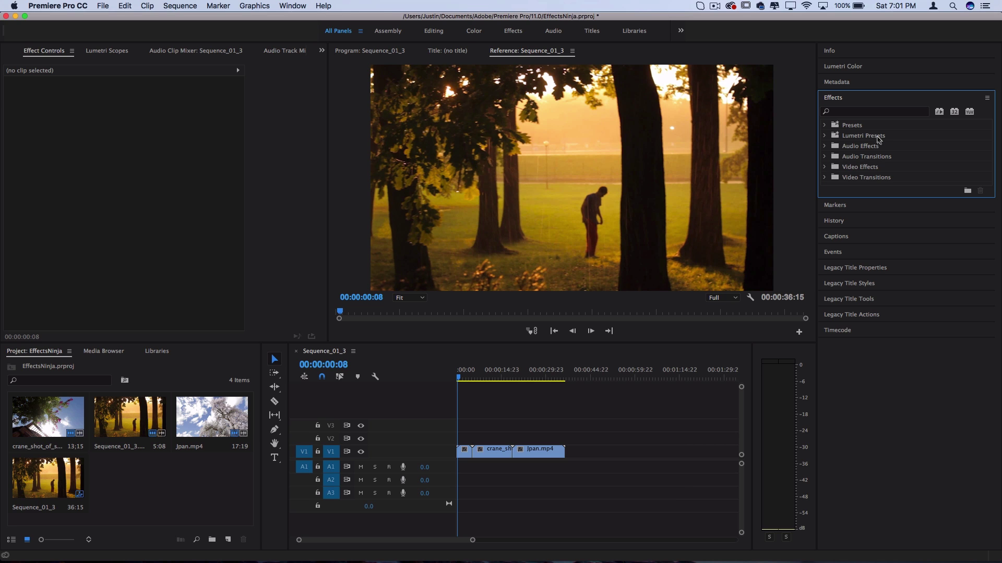
# Step: Browse the effect categories, expanding Video Effects and Video Transitions to view their subfolders
pyautogui.click(859, 130)
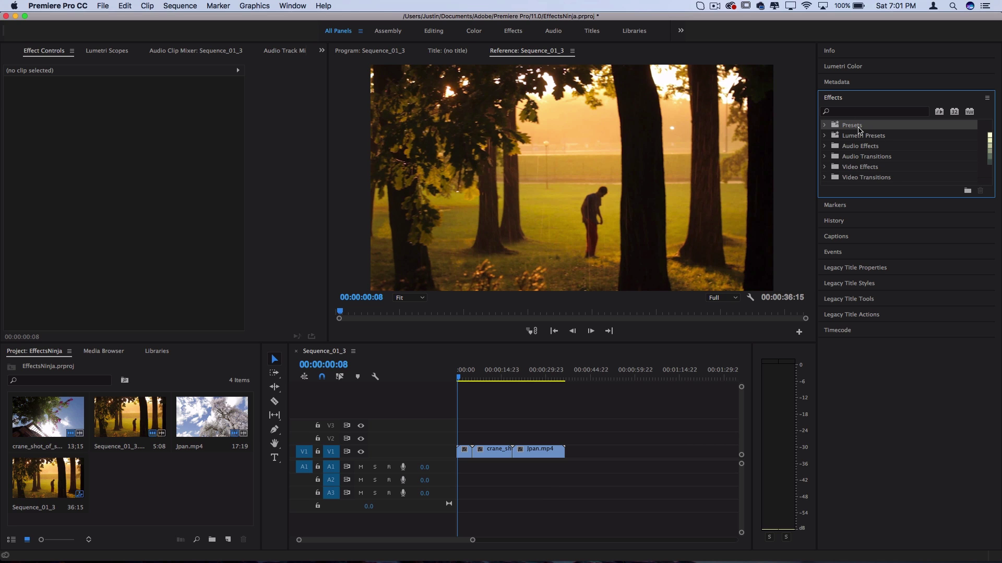
pyautogui.click(867, 148)
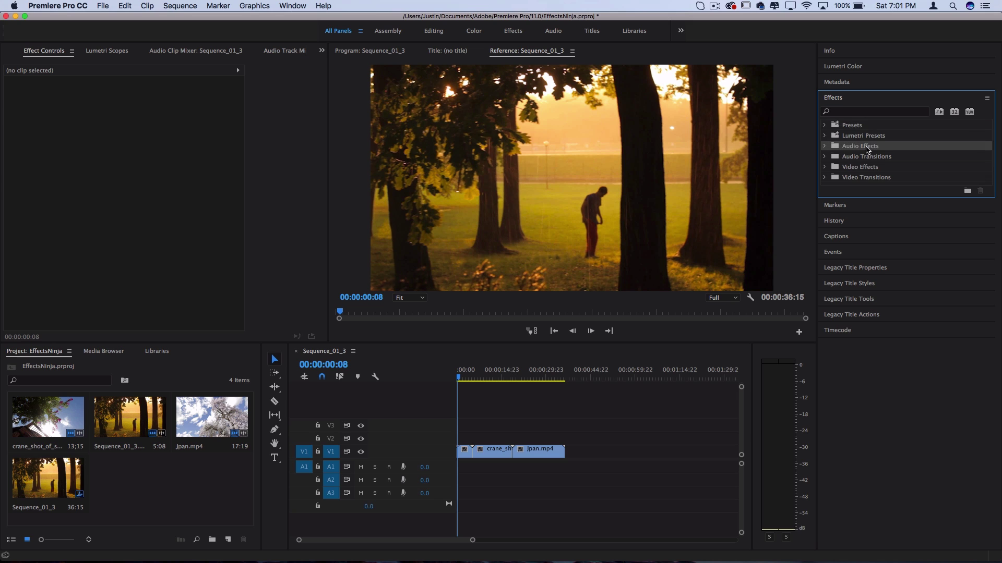
pyautogui.click(869, 175)
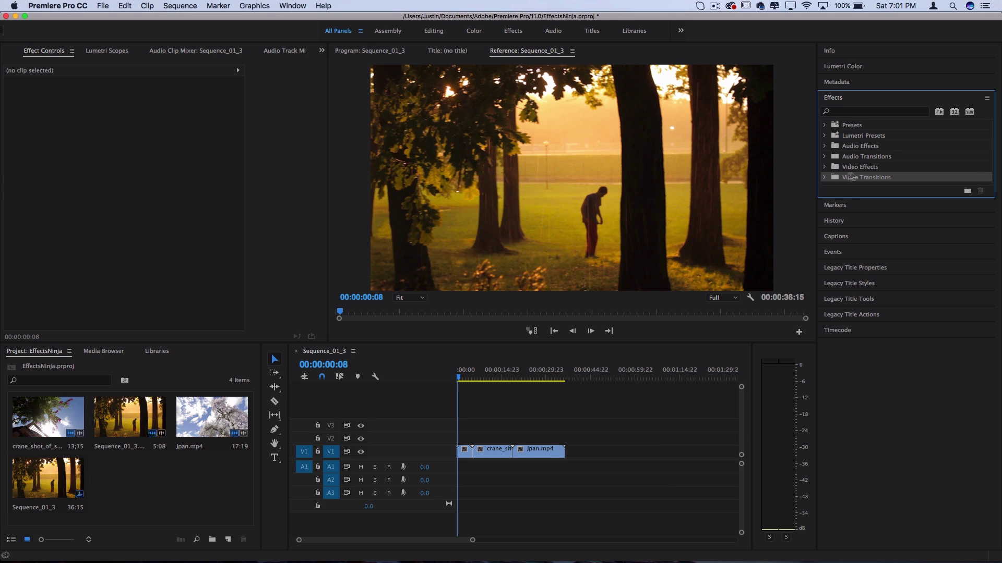
pyautogui.click(825, 178)
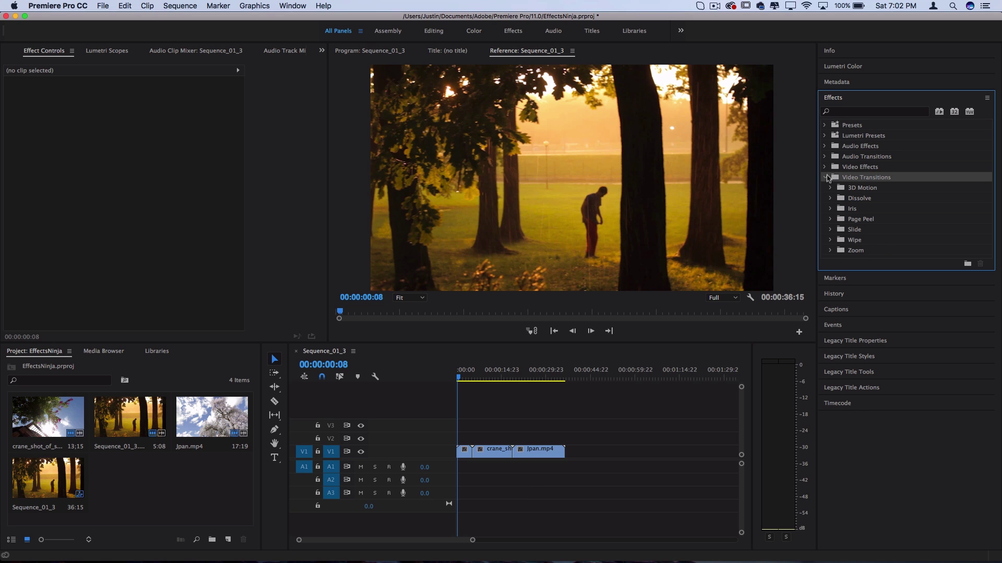
pyautogui.click(825, 168)
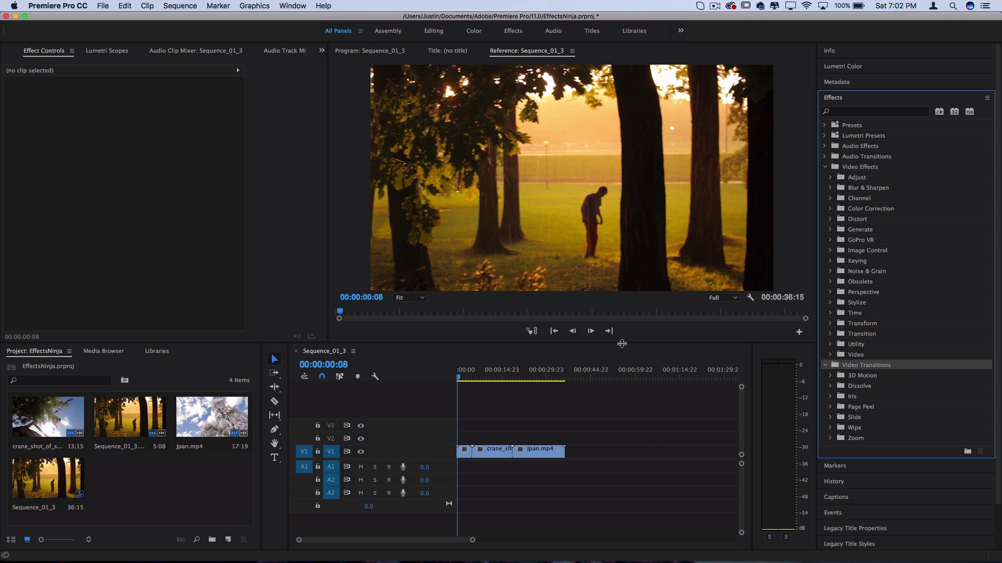
pyautogui.click(825, 365)
pyautogui.click(824, 366)
# Step: Search the effects for "GRADIENT" and try out the Gradient Wipe video effect and video transition on the first clips
pyautogui.click(861, 112)
pyautogui.write('GRADIENT')
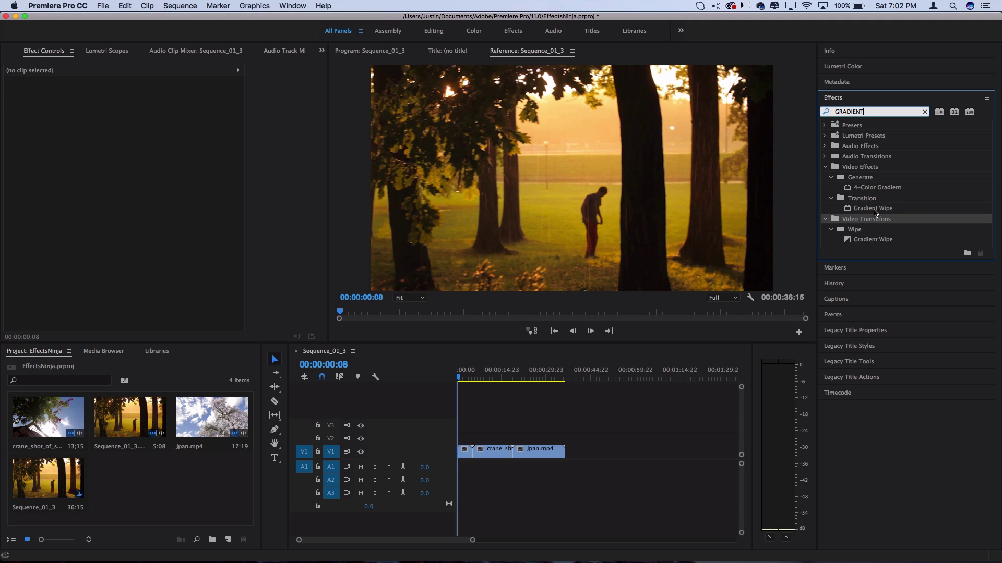
pyautogui.moveTo(878, 209); pyautogui.dragTo(467, 458)
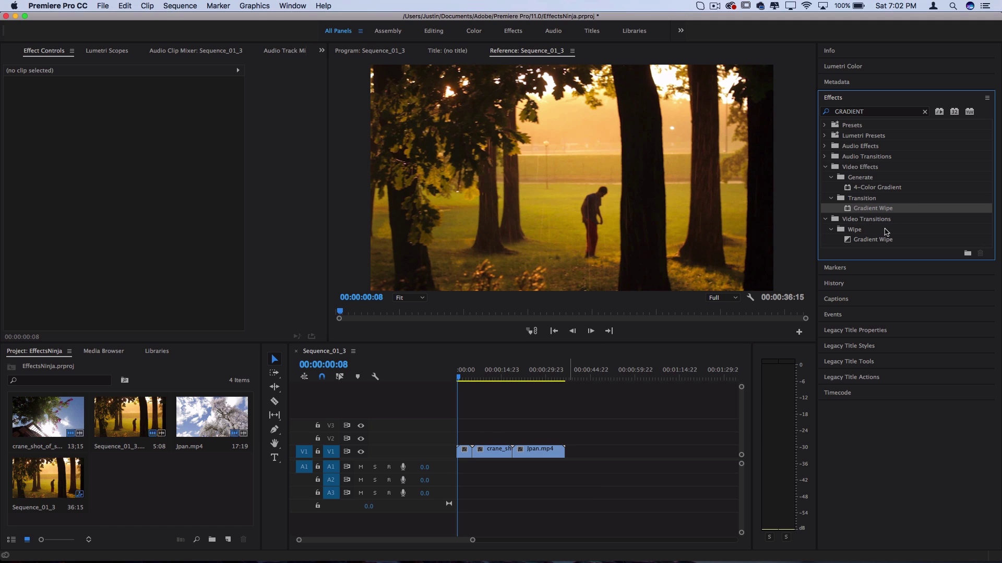
pyautogui.moveTo(878, 240); pyautogui.dragTo(480, 459)
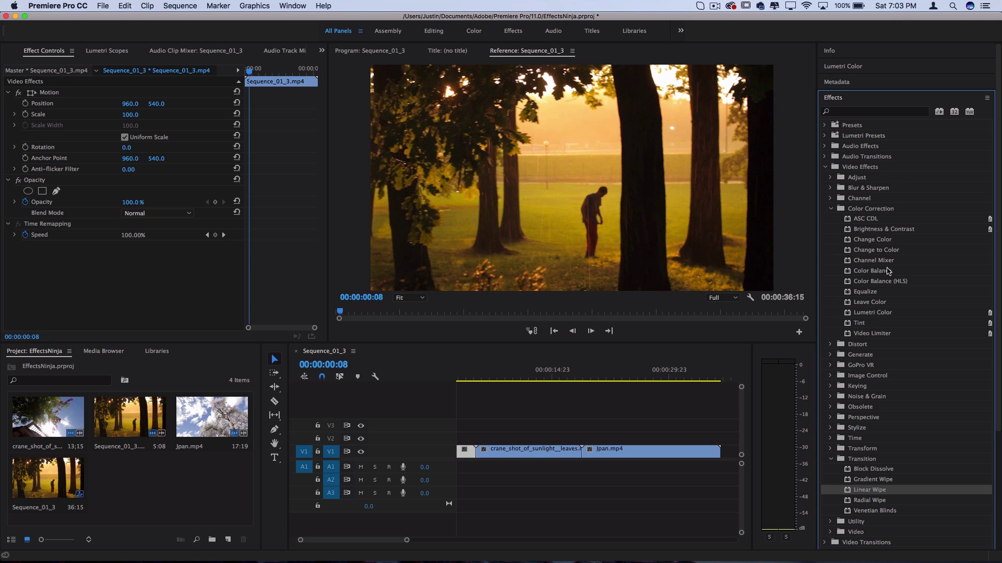
# Step: Apply the Color Balance effect to the first clip and look through its shadow and midtone parameters
pyautogui.moveTo(889, 271); pyautogui.dragTo(468, 452)
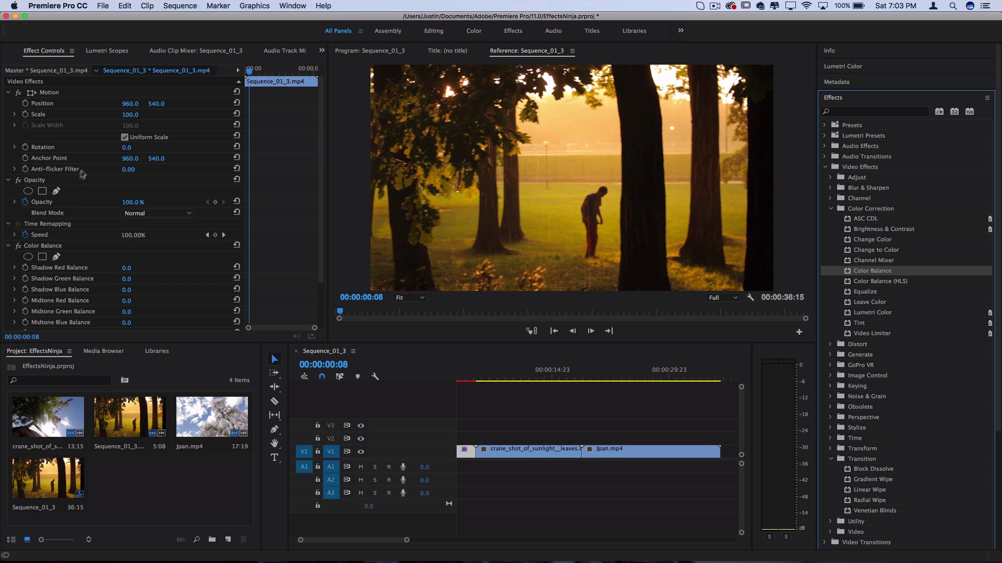
pyautogui.scroll(-3, 97, 232)
pyautogui.click(66, 217)
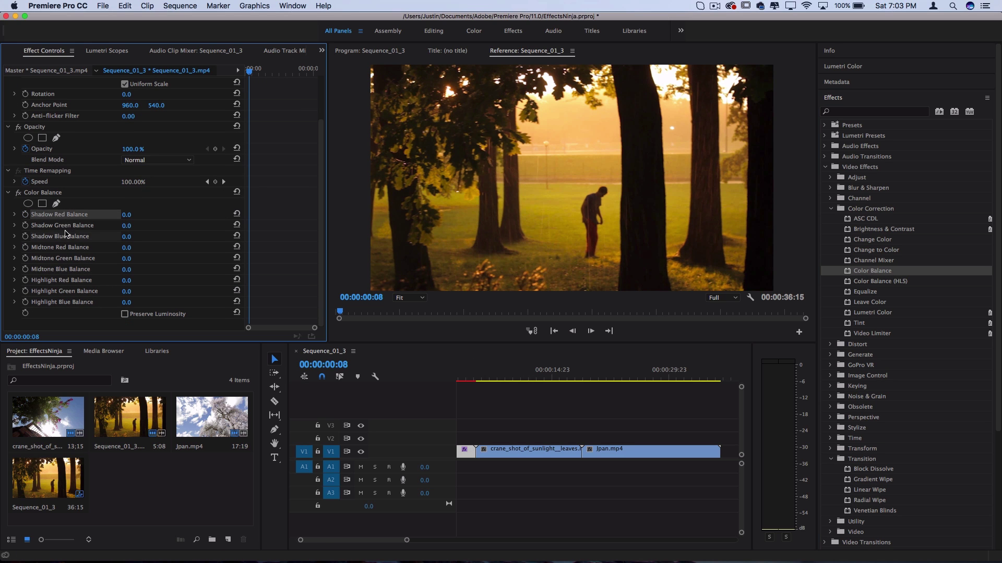
pyautogui.click(67, 235)
pyautogui.click(66, 248)
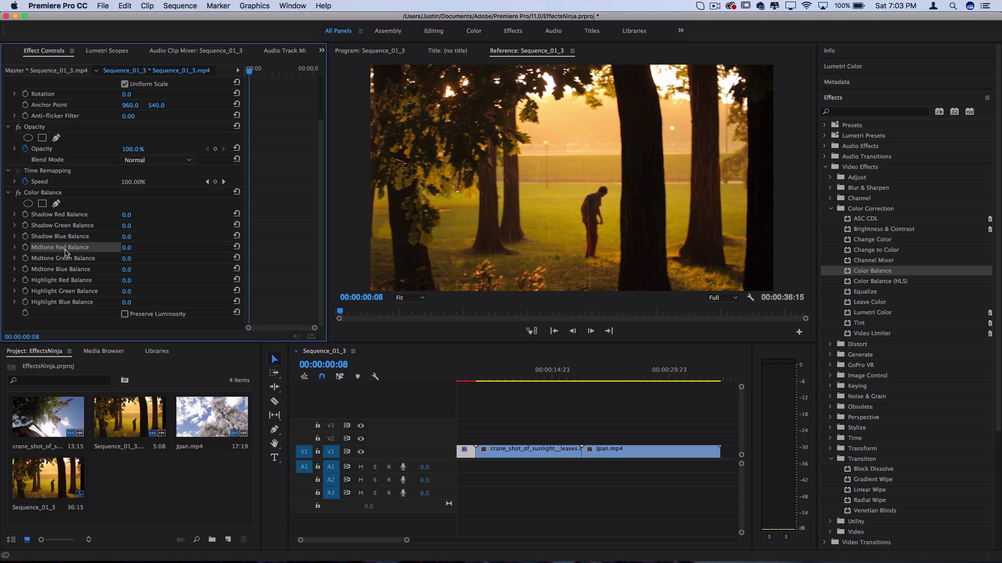
# Step: Delete the Color Balance effect from the first clip
pyautogui.click(49, 194)
pyautogui.press('Delete')
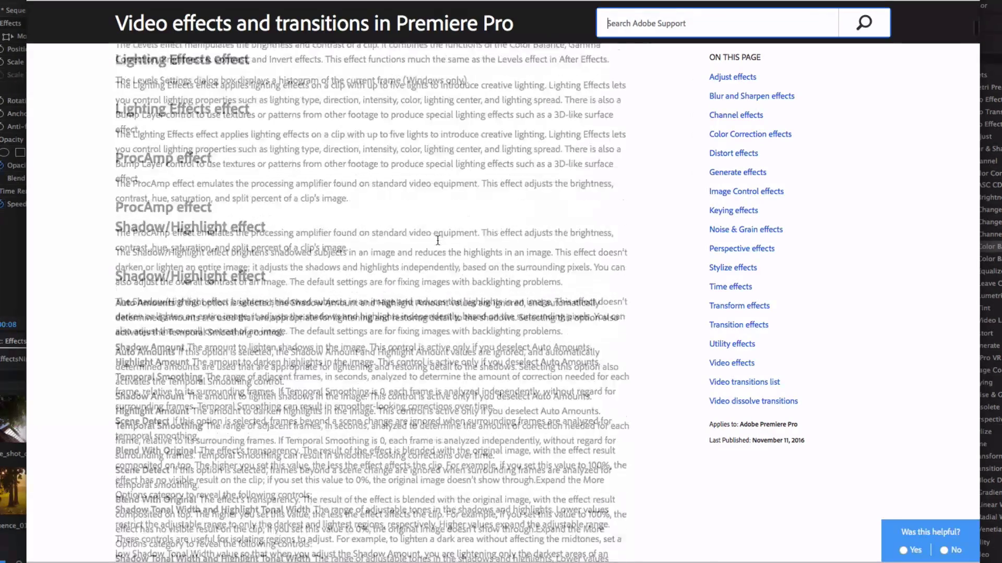
# Step: Skim the effect descriptions on Adobe's "Video effects and transitions in Premiere Pro" support page
pyautogui.scroll(-20, 438, 241)
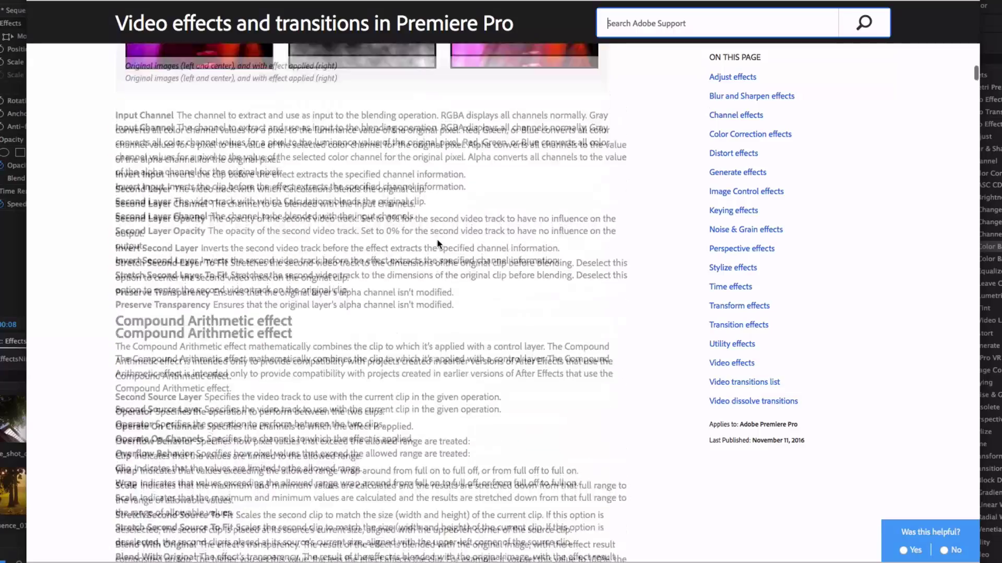
pyautogui.scroll(-10, 437, 243)
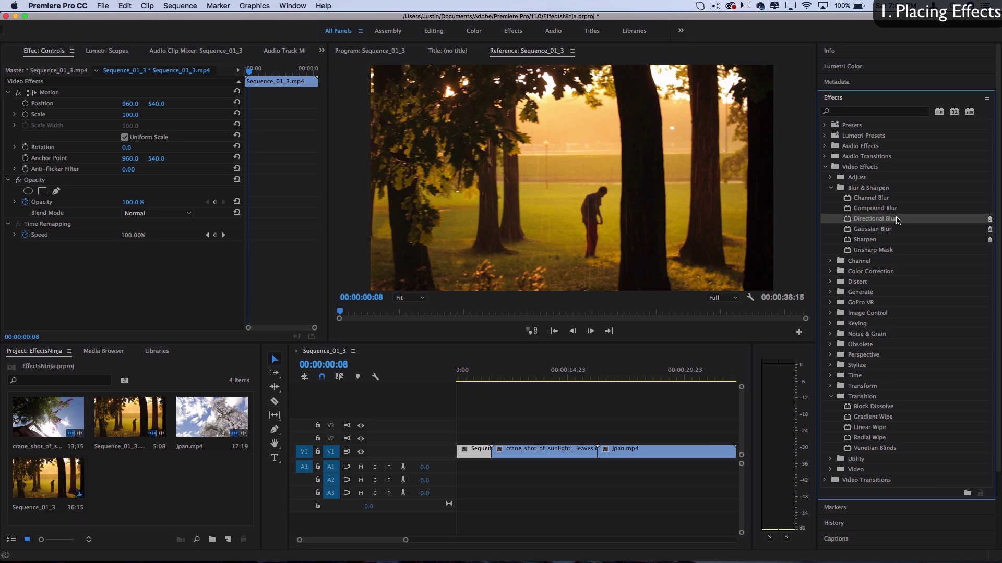
# Step: Apply the Directional Blur effect to the first clip, Sequence_01_3.mp4, and select it among the clip's effects
pyautogui.moveTo(895, 219); pyautogui.dragTo(473, 451)
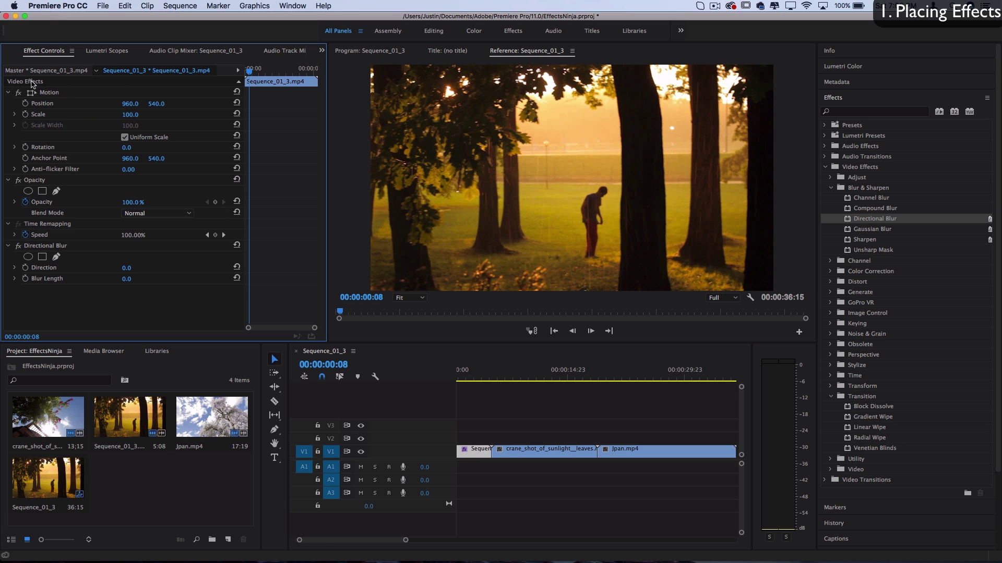
pyautogui.click(58, 248)
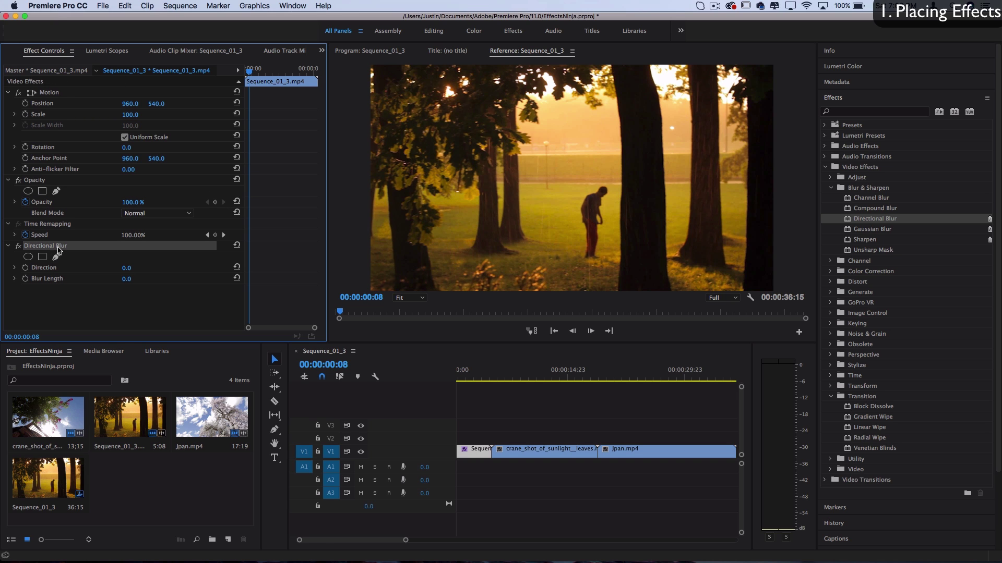
pyautogui.click(53, 93)
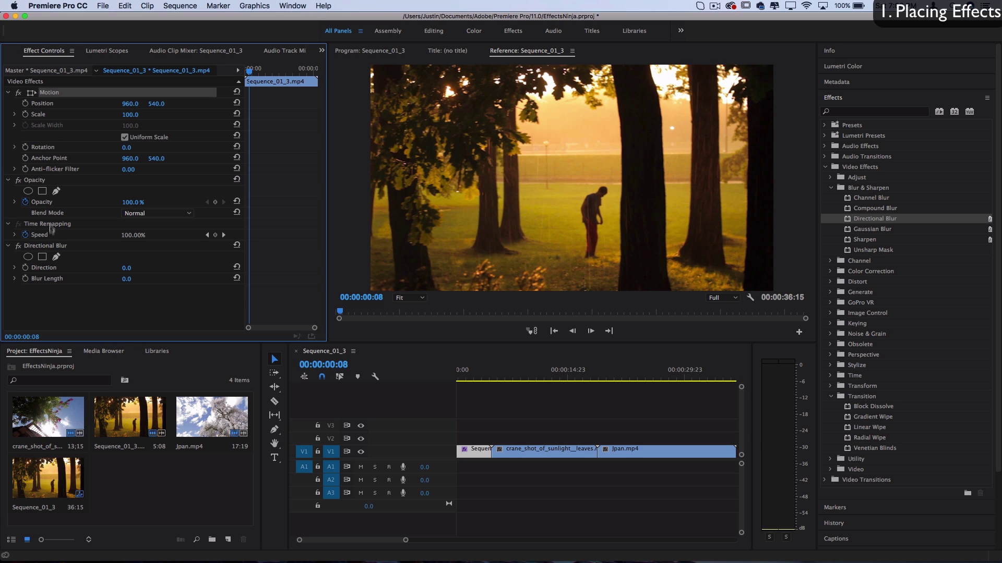
pyautogui.click(50, 248)
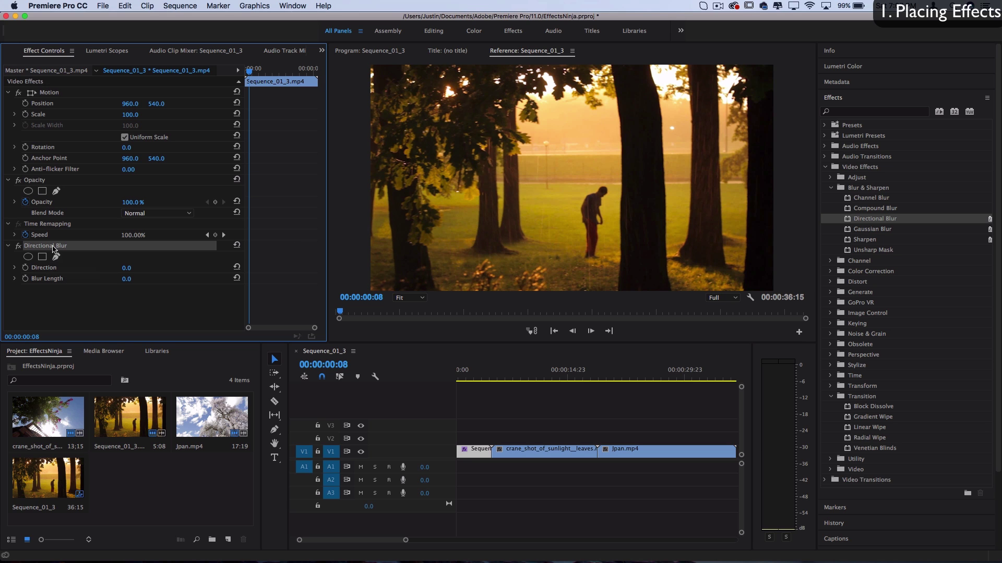
# Step: Set the first clip's Directional Blur to a blur length of 54 and a direction of 63°
pyautogui.click(126, 280)
pyautogui.write('73')
pyautogui.press('Return')
pyautogui.click(126, 268)
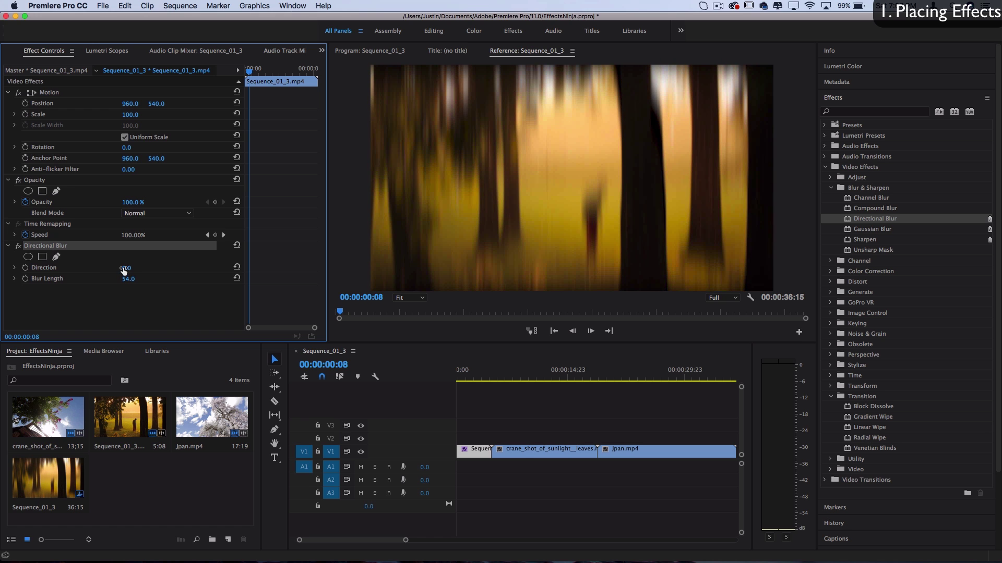
pyautogui.write('85')
pyautogui.press('Return')
pyautogui.moveTo(139, 269); pyautogui.dragTo(140, 268)
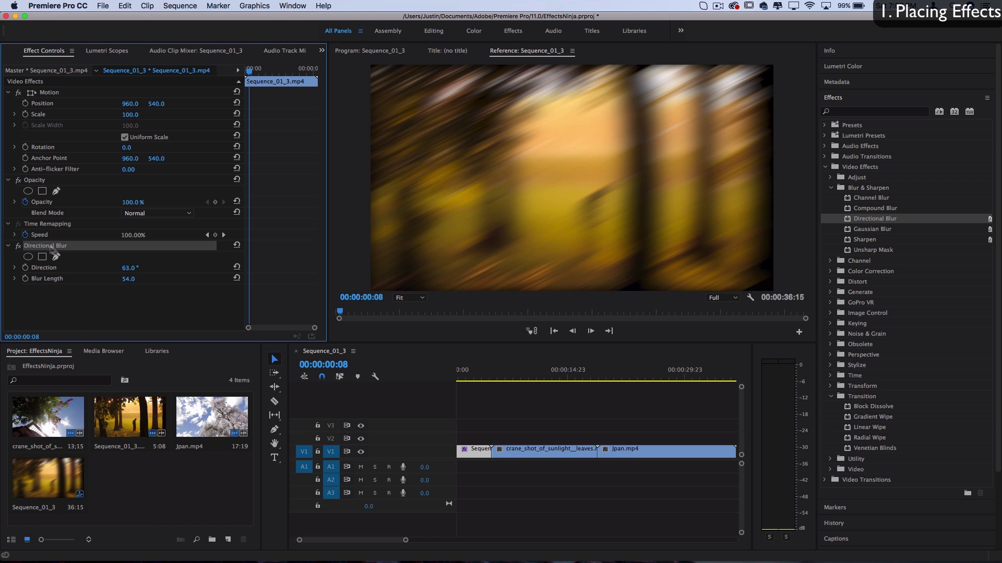
# Step: Toggle the Directional Blur off and on to compare the first clip with and without the effect, leaving it enabled
pyautogui.click(18, 247)
pyautogui.click(18, 247)
pyautogui.click(19, 247)
pyautogui.click(18, 247)
pyautogui.click(18, 247)
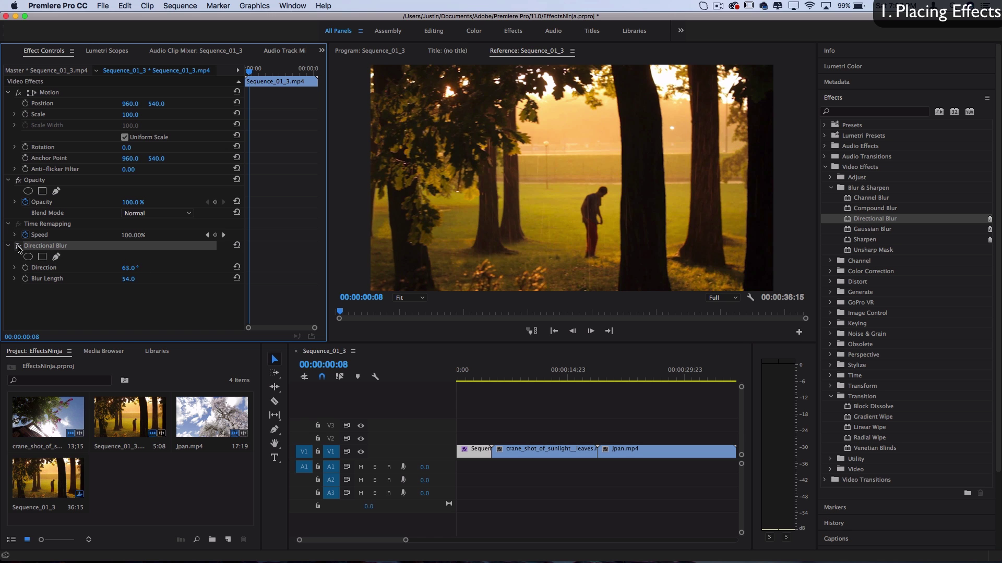
pyautogui.click(18, 247)
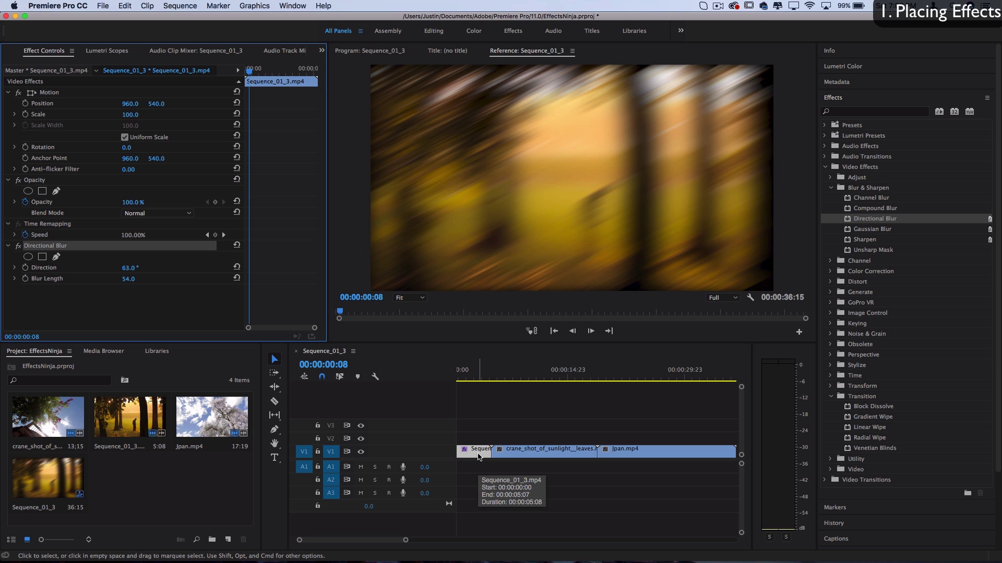
# Step: Create a new adjustment layer in the project with the default settings
pyautogui.click(192, 465)
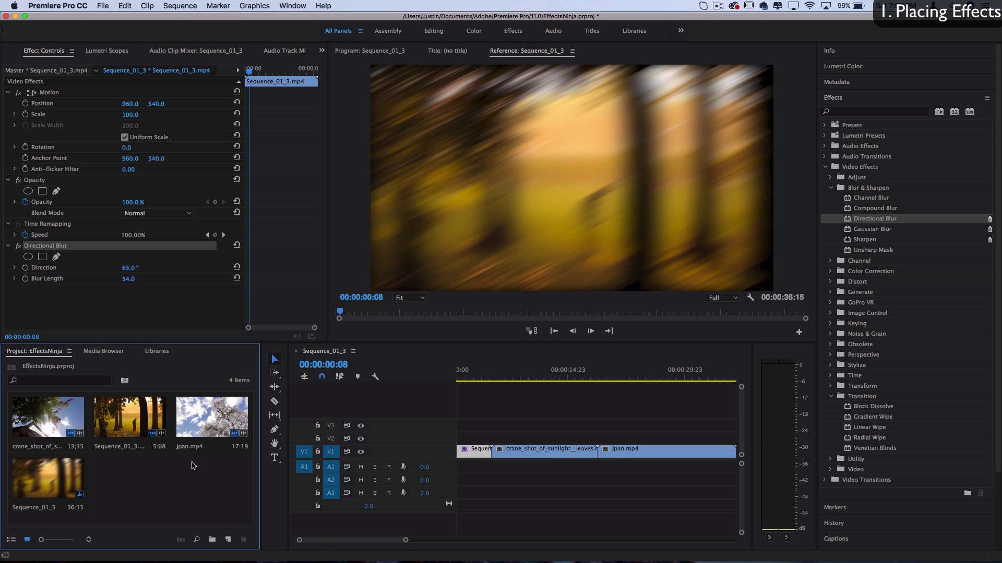
pyautogui.click(104, 5)
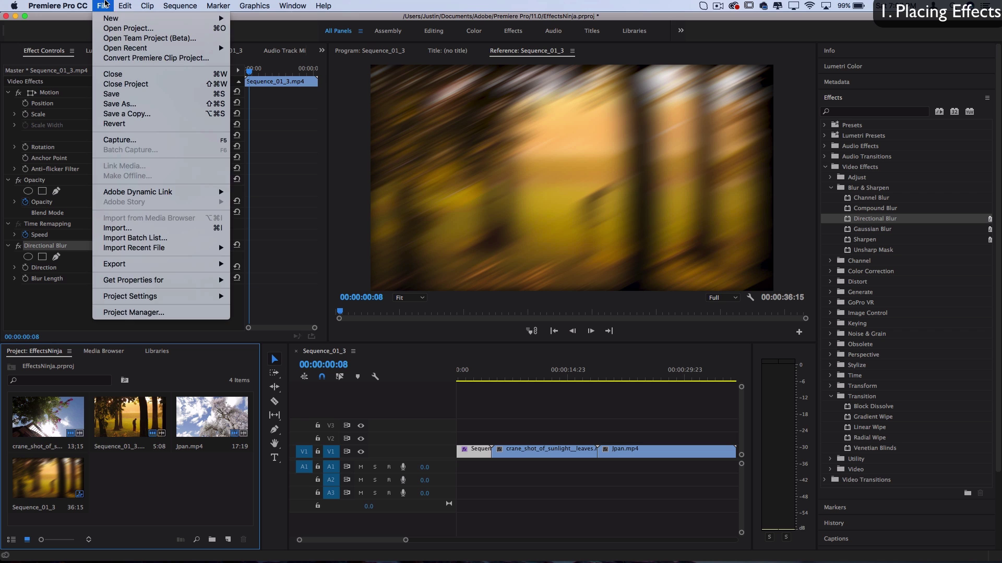
pyautogui.moveTo(109, 19)
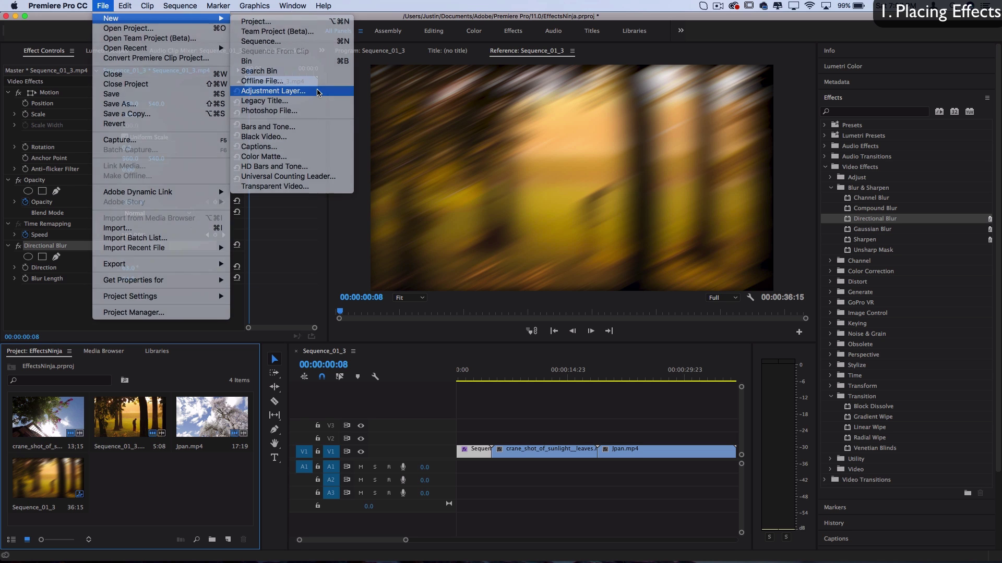
pyautogui.click(273, 91)
pyautogui.press('Return')
# Step: Place the adjustment layer on track V2 at the sequence start and extend it to the end of the second clip
pyautogui.moveTo(137, 464); pyautogui.dragTo(462, 439)
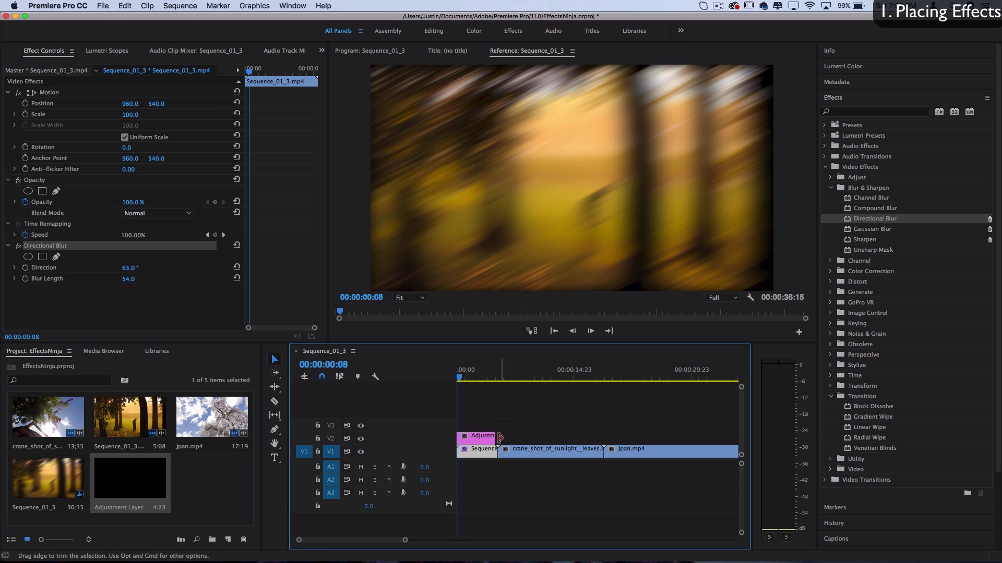
pyautogui.moveTo(495, 436); pyautogui.dragTo(603, 435)
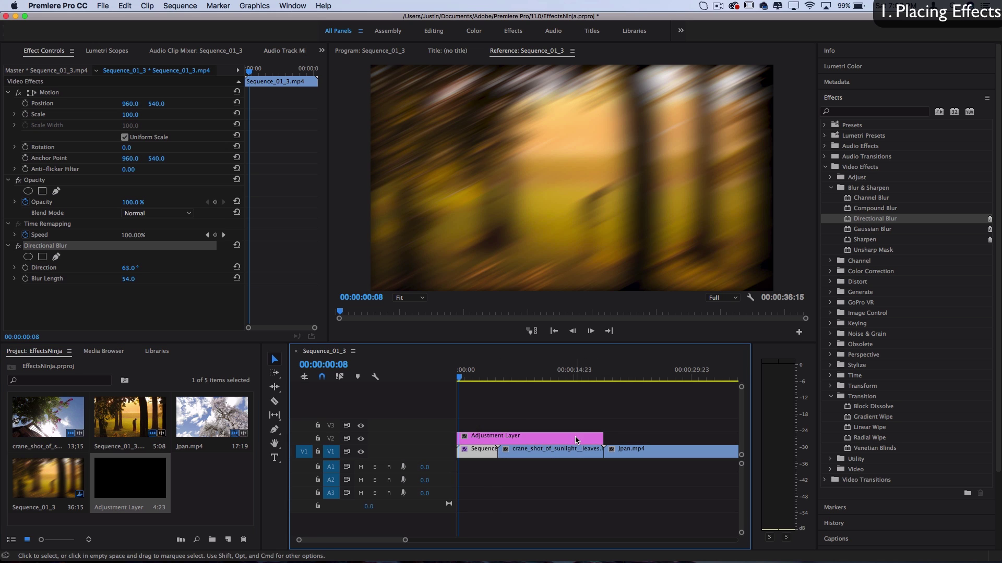
# Step: Apply Directional Blur to the adjustment layer and move the playhead to 00:00:05:23 over the second clip
pyautogui.moveTo(879, 225); pyautogui.dragTo(553, 438)
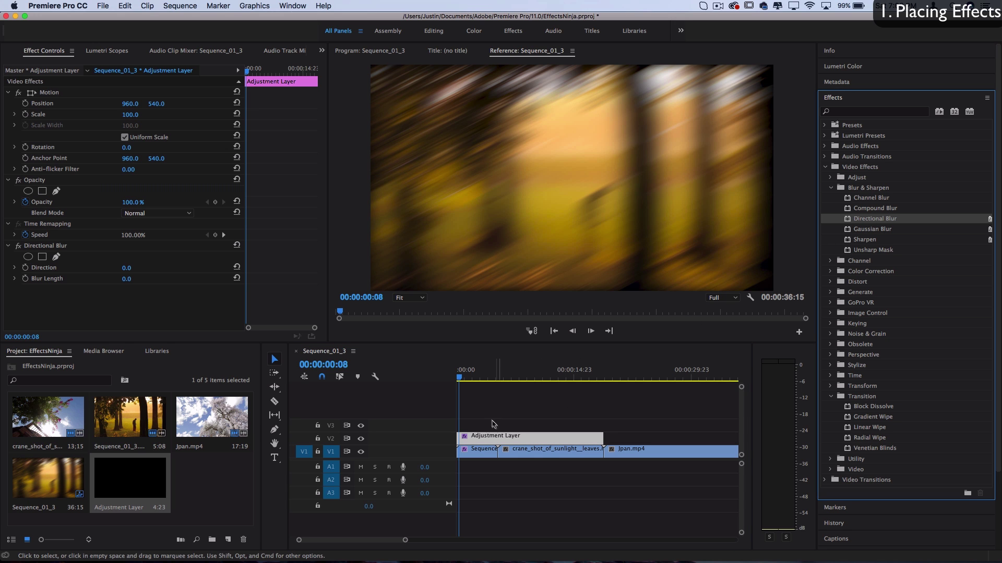
pyautogui.click(503, 378)
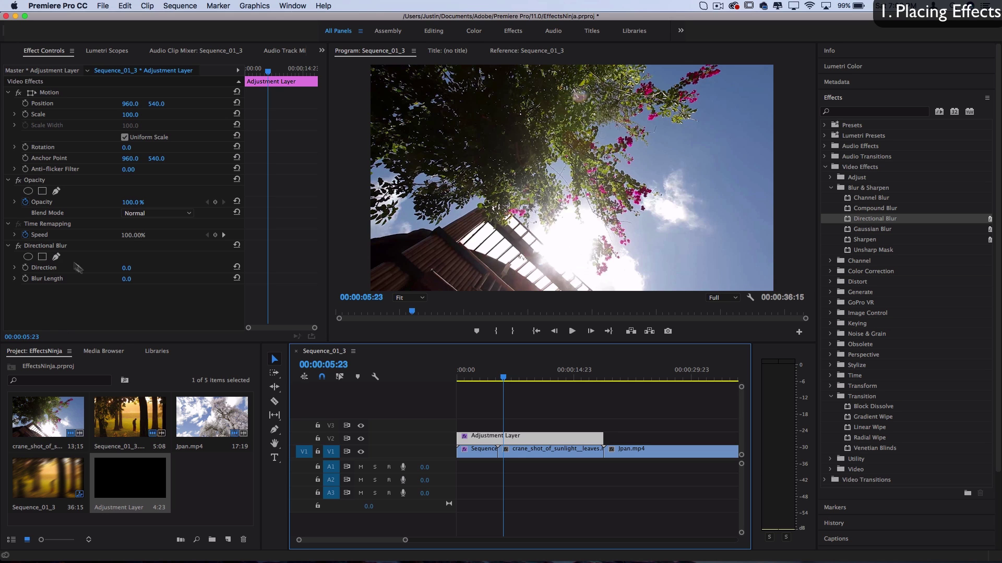
# Step: Set the adjustment layer's Blur Length to 97 and extend the layer over Jpan.mp4 to a duration of 00:00:29:19
pyautogui.moveTo(123, 284); pyautogui.dragTo(484, 338)
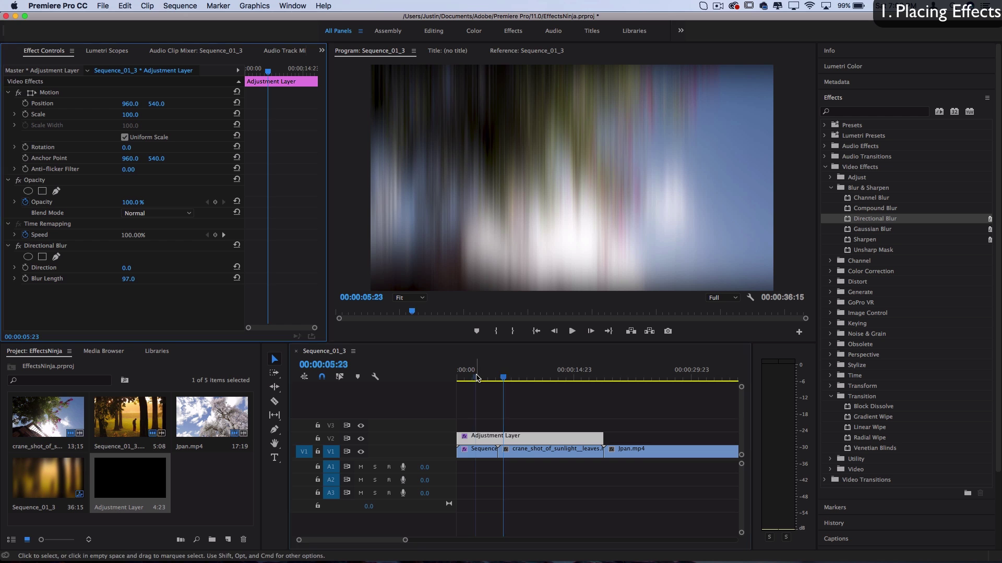
pyautogui.moveTo(483, 372); pyautogui.dragTo(623, 376)
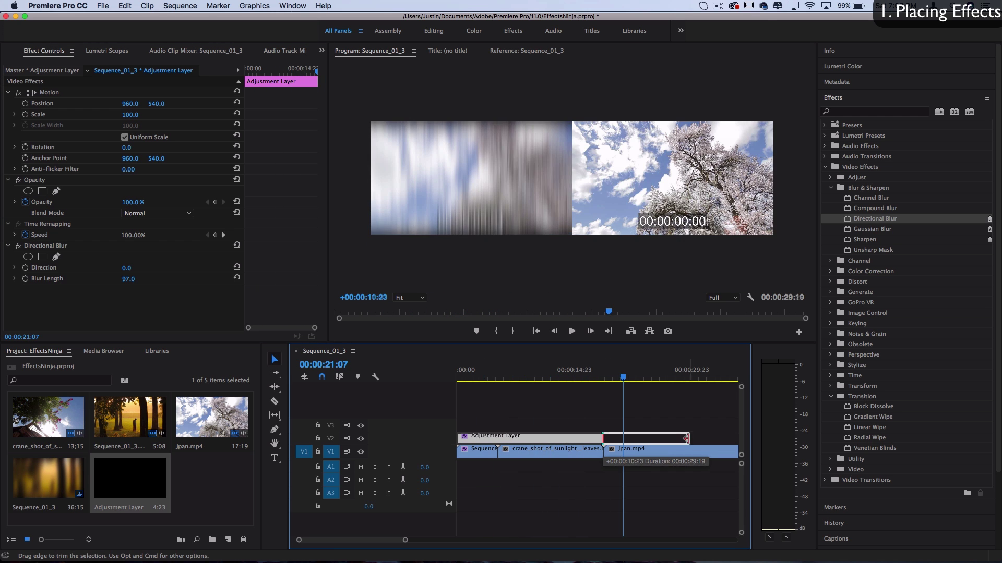
pyautogui.moveTo(686, 439); pyautogui.dragTo(688, 439)
# Step: Inspect the effects on each of the three V1 clips, and delete the adjustment layer from track V2
pyautogui.click(477, 452)
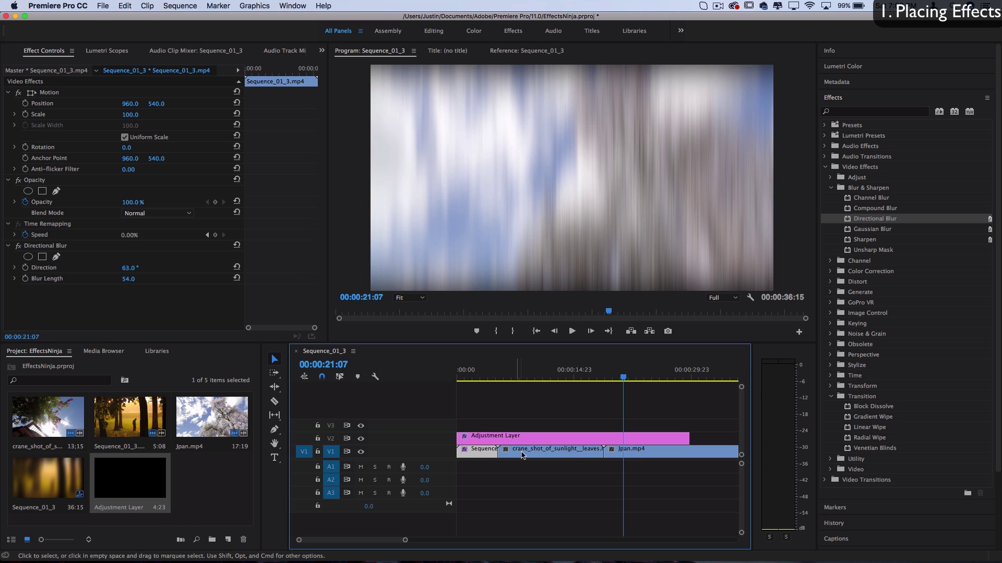
pyautogui.click(521, 455)
pyautogui.click(631, 454)
pyautogui.click(559, 437)
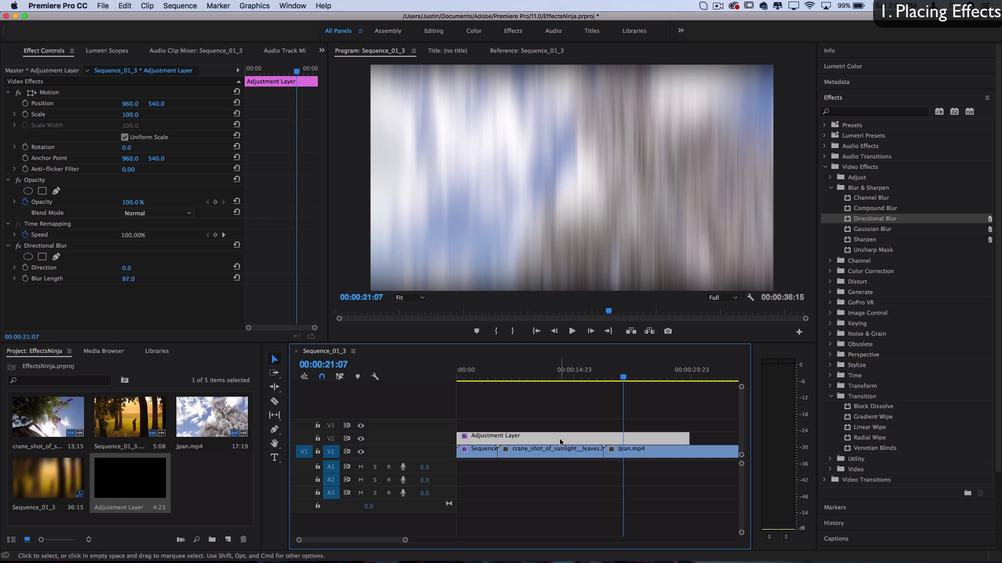
pyautogui.press('Delete')
# Step: Apply the Echo effect from the Time category to the first clip, stacked below its Directional Blur
pyautogui.click(479, 452)
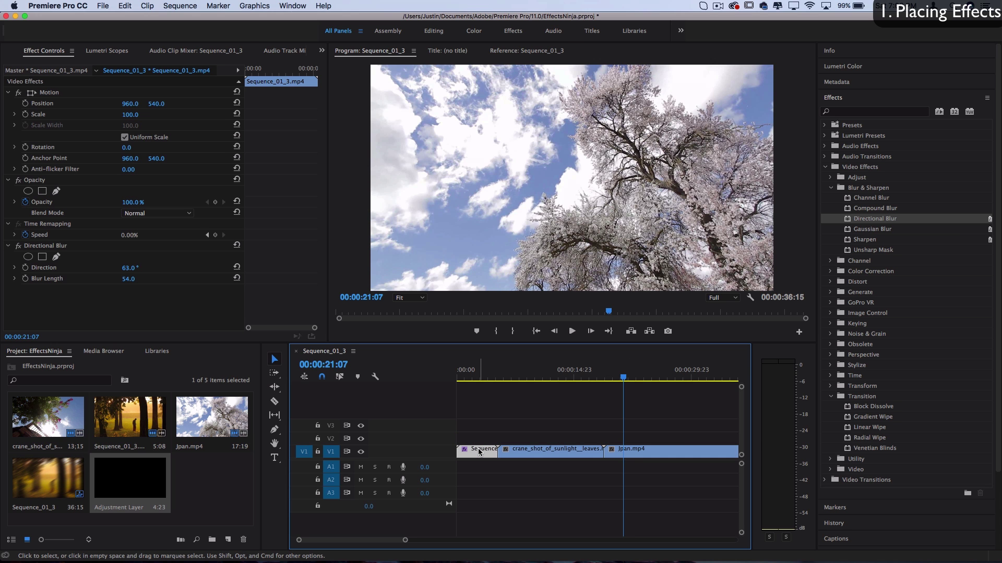
pyautogui.click(482, 442)
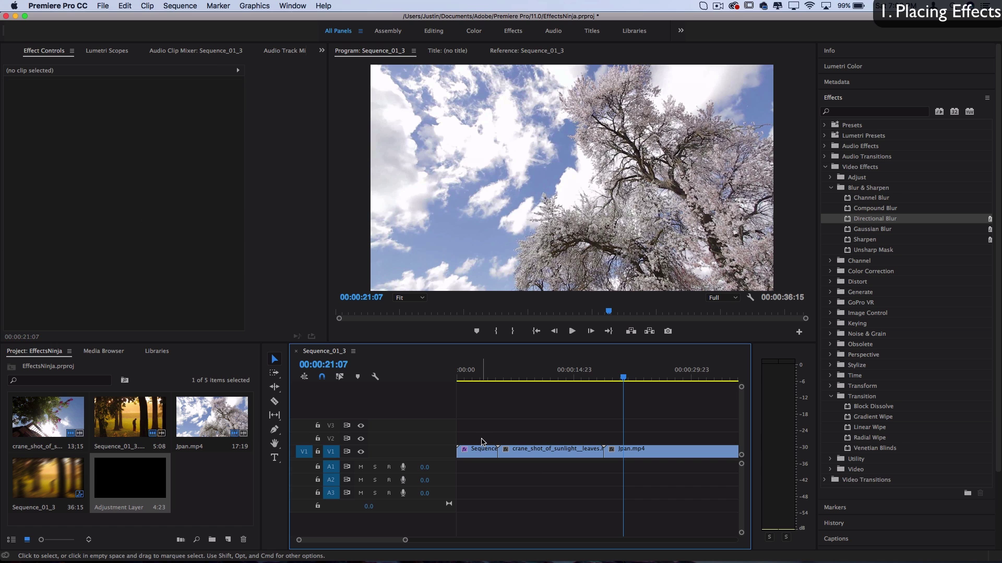
pyautogui.click(481, 449)
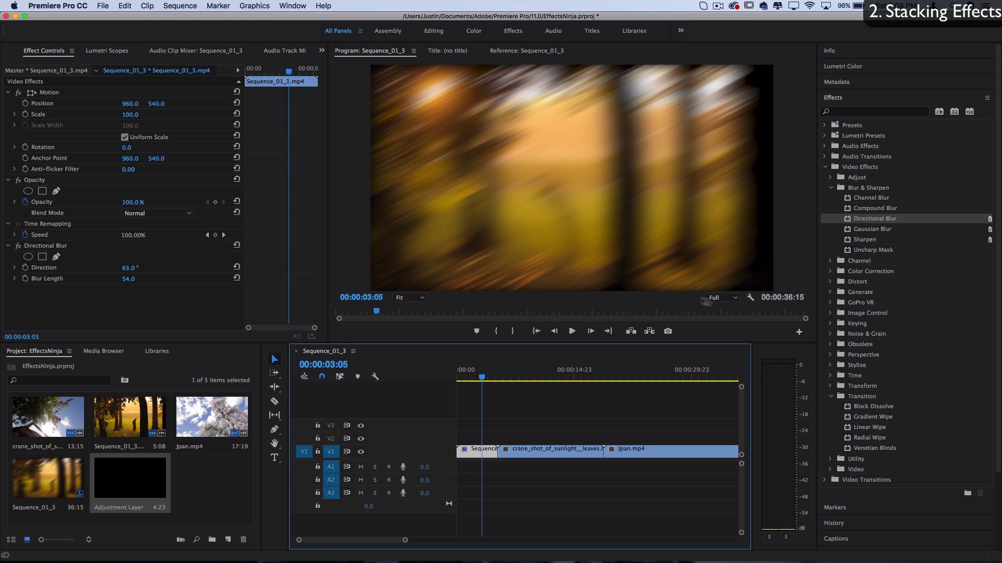
pyautogui.click(831, 376)
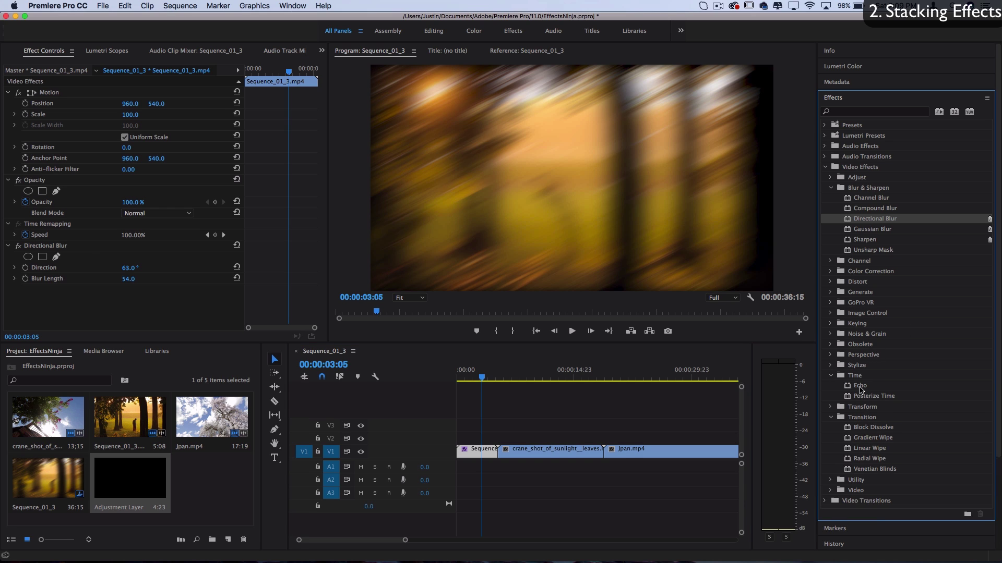
pyautogui.moveTo(859, 390); pyautogui.dragTo(480, 455)
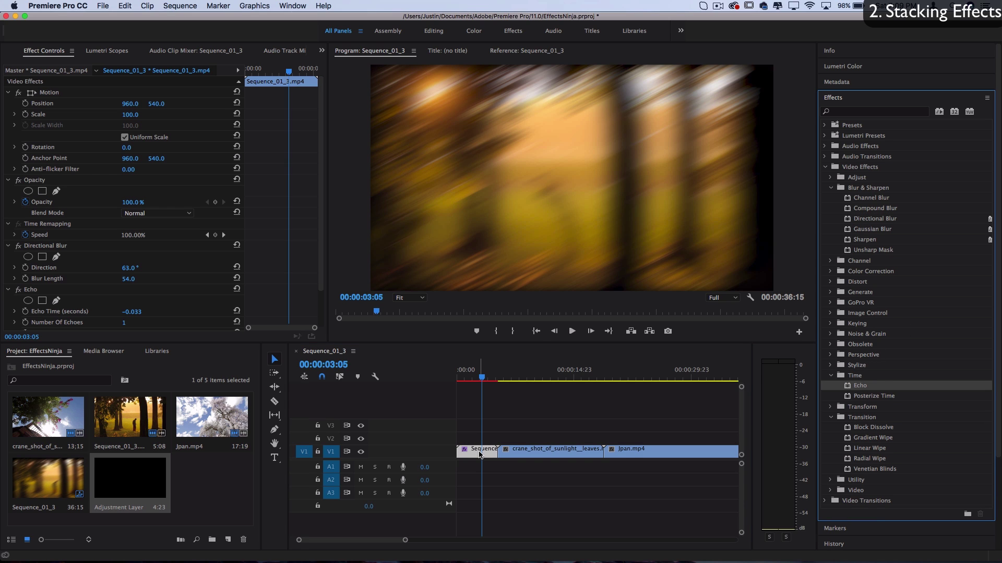
pyautogui.click(100, 255)
pyautogui.scroll(-3, 99, 256)
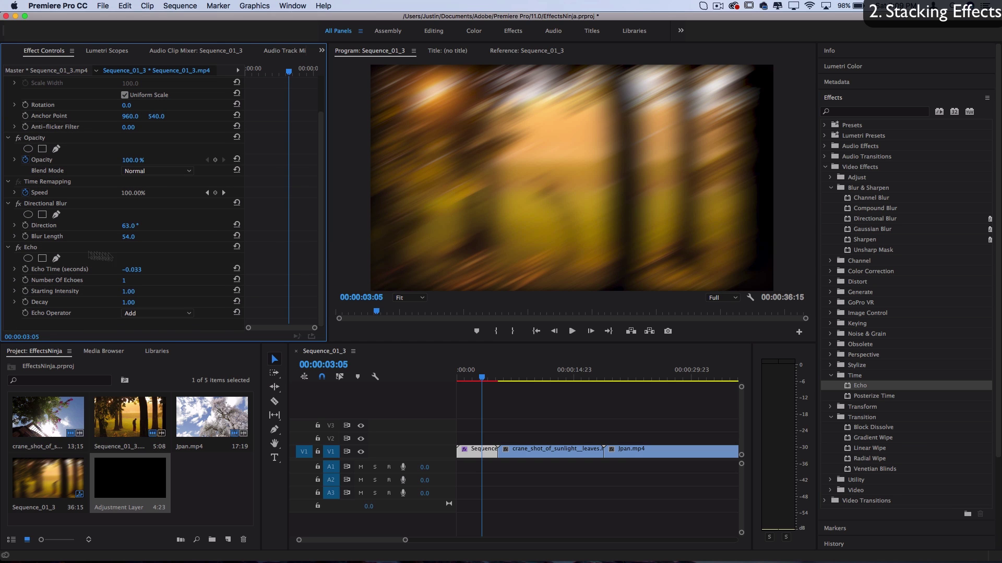
pyautogui.click(36, 248)
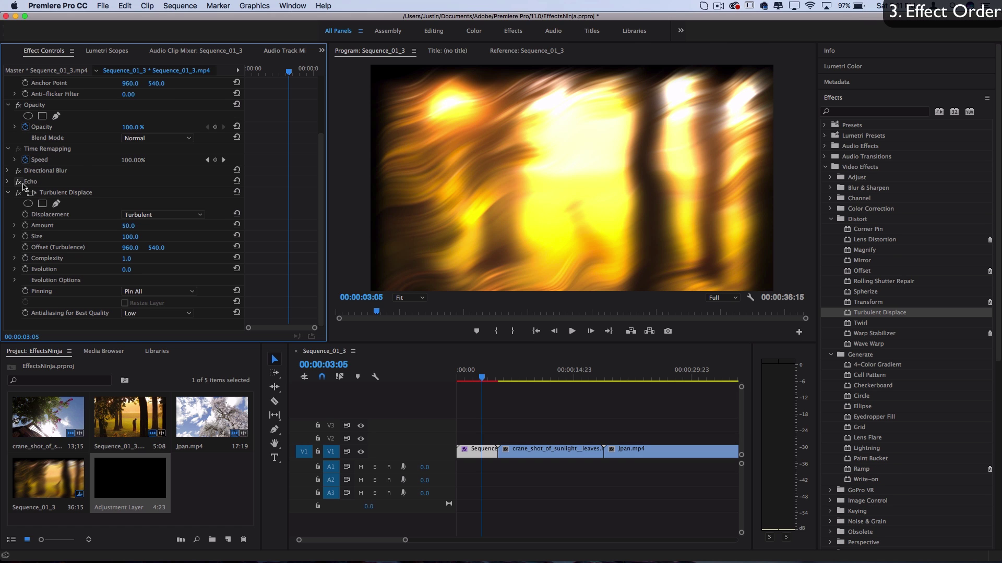
# Step: Collapse the Turbulent Displace settings and move Directional Blur below Turbulent Displace in the first clip's effect order
pyautogui.click(8, 193)
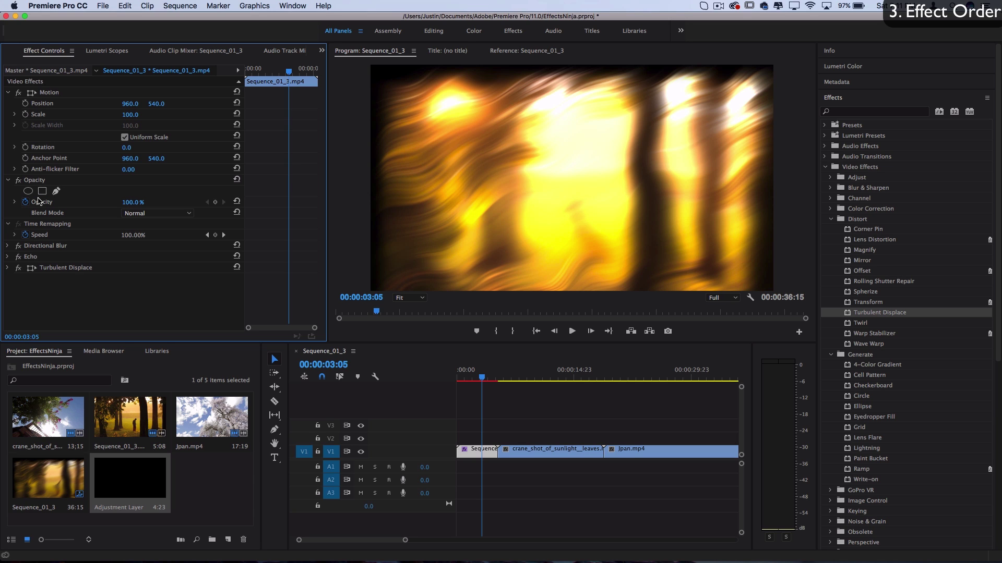
pyautogui.click(55, 249)
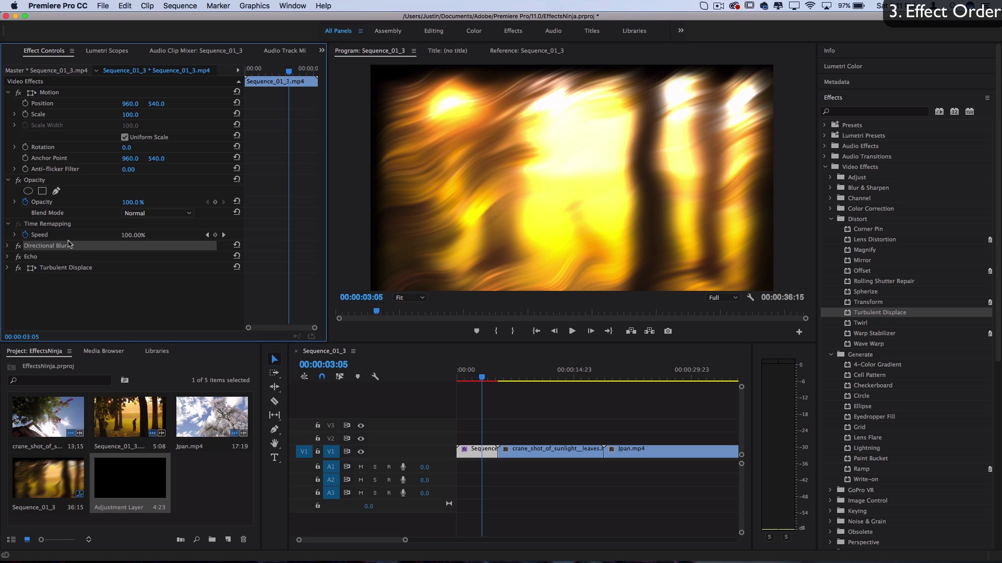
pyautogui.click(74, 268)
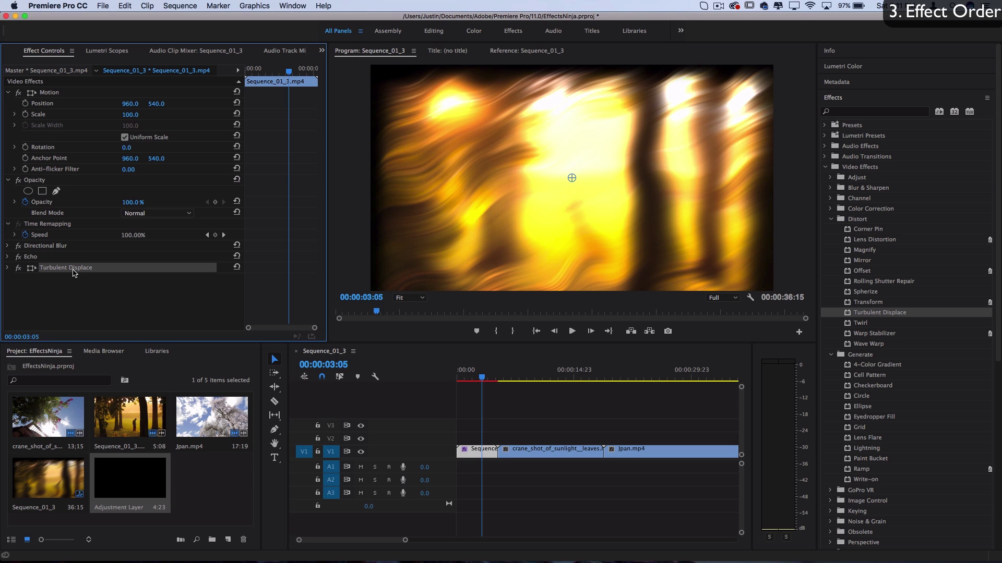
pyautogui.click(46, 247)
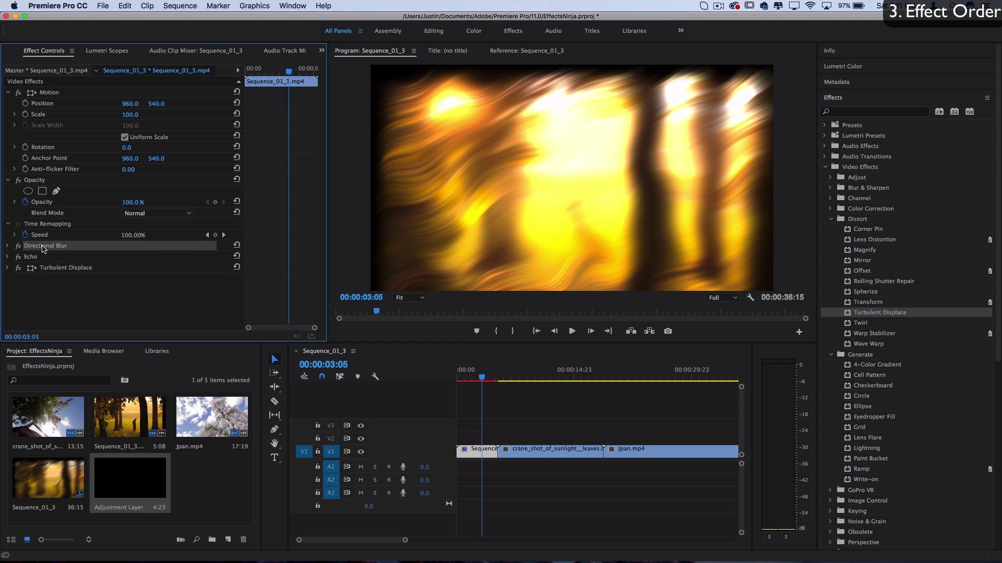
pyautogui.moveTo(43, 249); pyautogui.dragTo(73, 282)
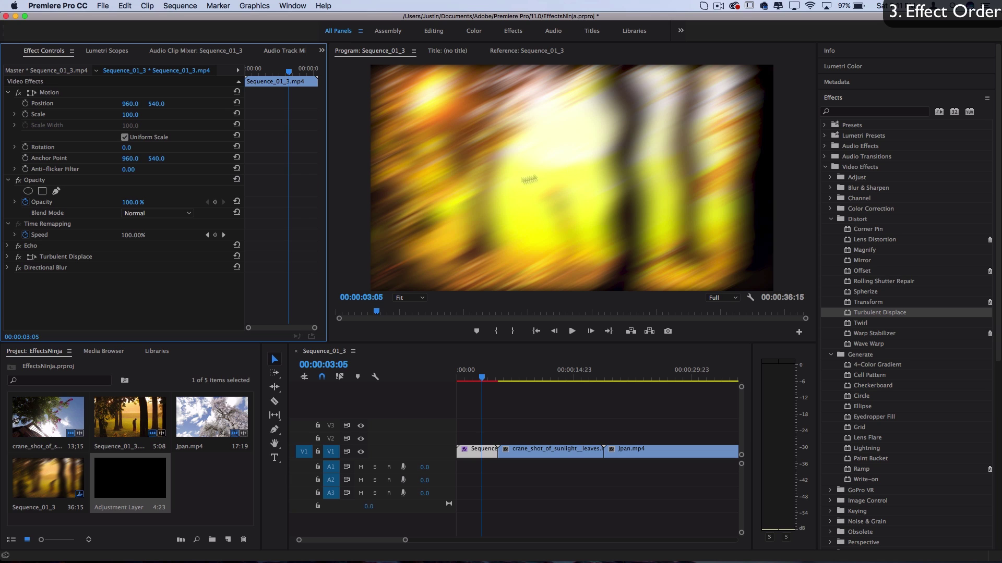
# Step: Go through the reordered effects on the first clip and switch Directional Blur off
pyautogui.click(38, 249)
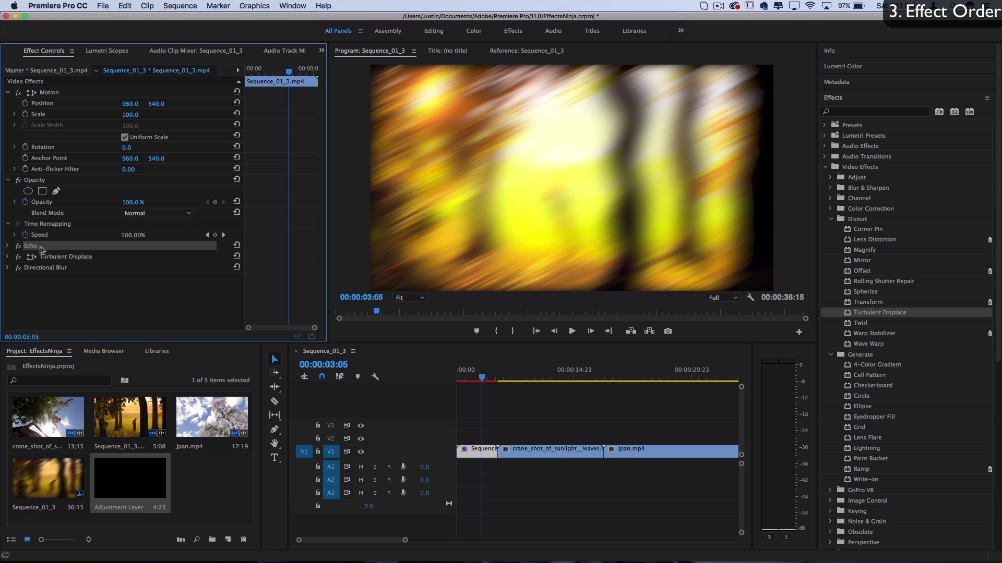
pyautogui.click(68, 257)
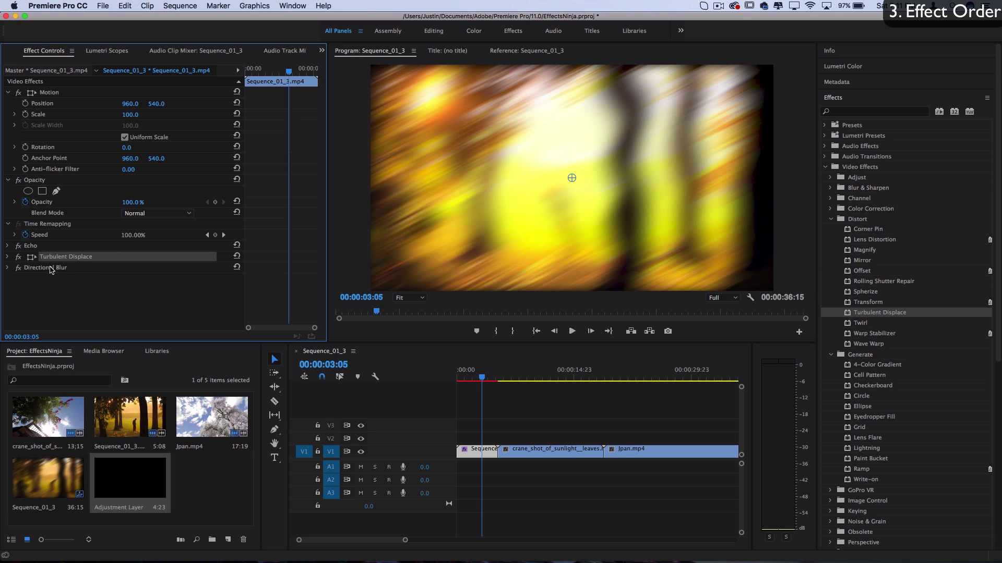
pyautogui.click(50, 268)
pyautogui.click(19, 268)
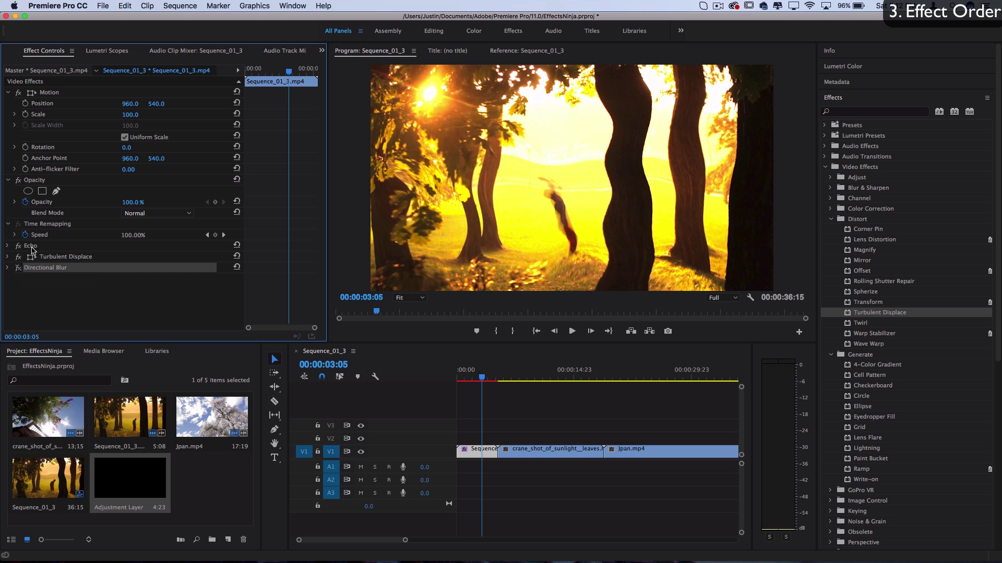
pyautogui.click(18, 268)
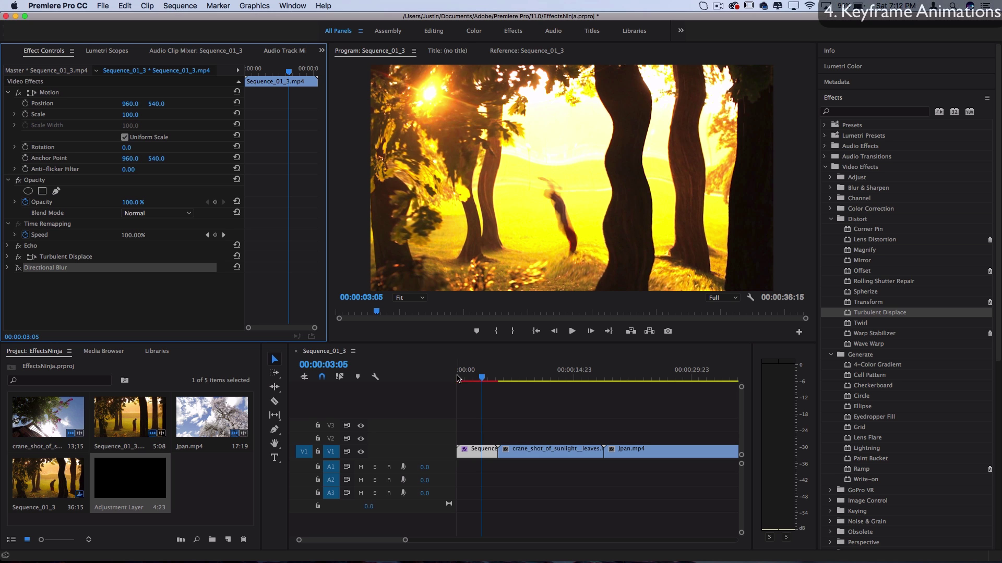
# Step: Expand the Turbulent Displace settings and play the first clip from the sequence start to 00:00:04:18
pyautogui.click(457, 379)
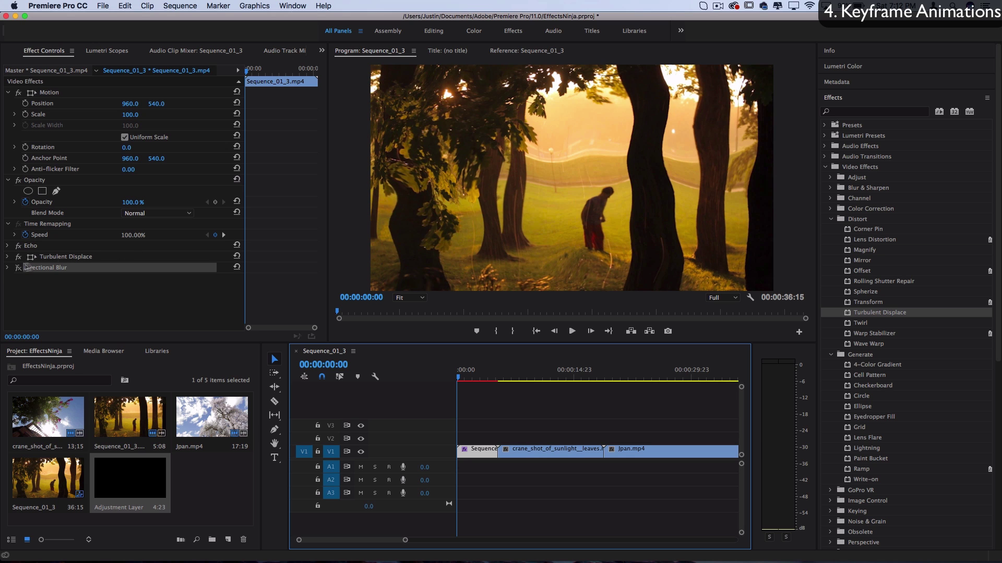
pyautogui.click(7, 257)
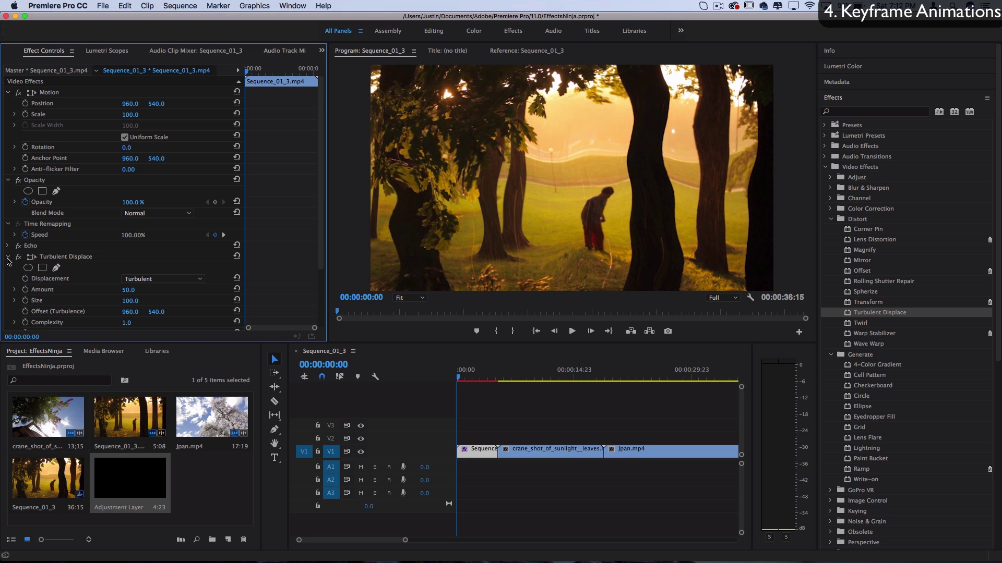
pyautogui.scroll(-2, 37, 269)
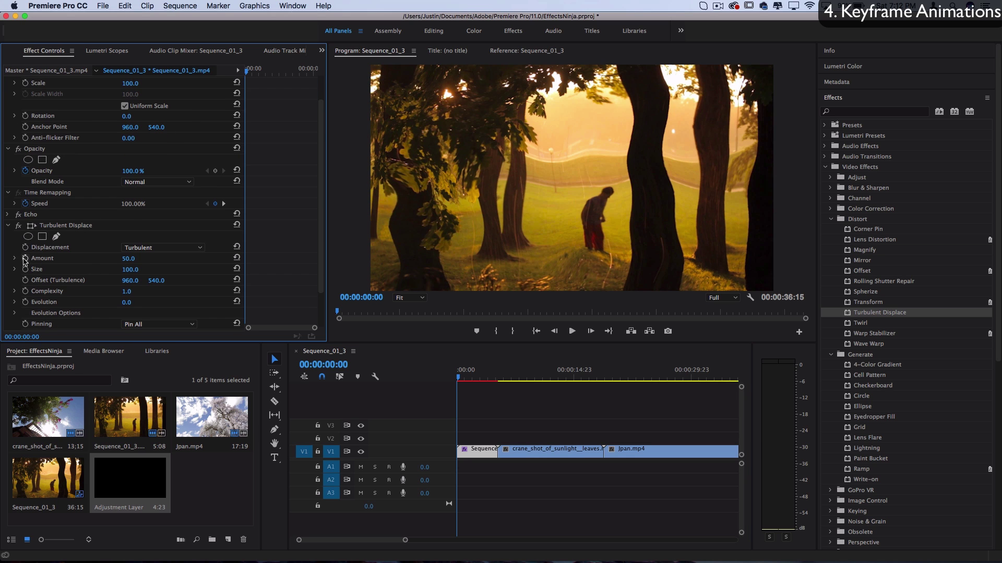
pyautogui.scroll(-2, 32, 248)
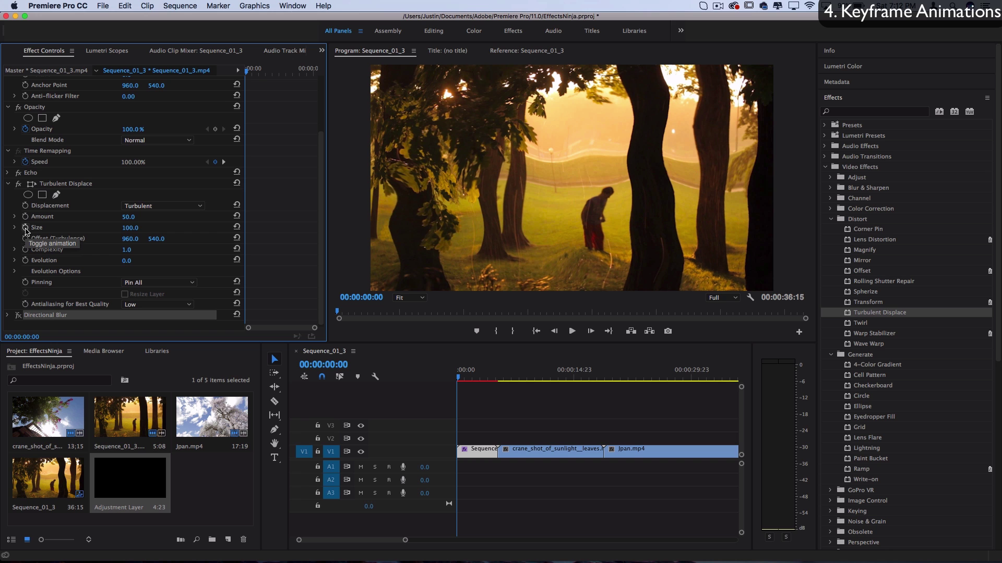
pyautogui.click(438, 380)
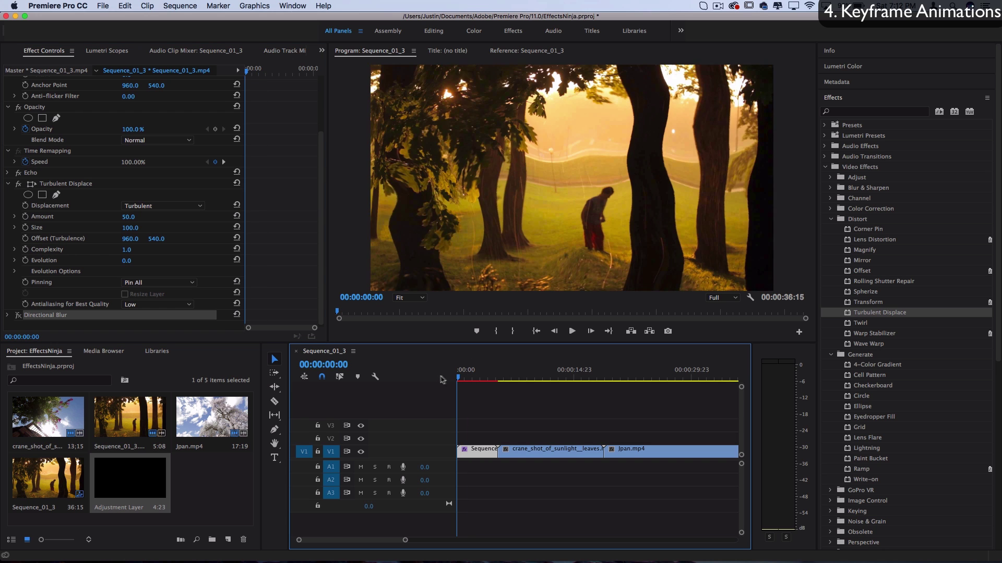
pyautogui.press('space')
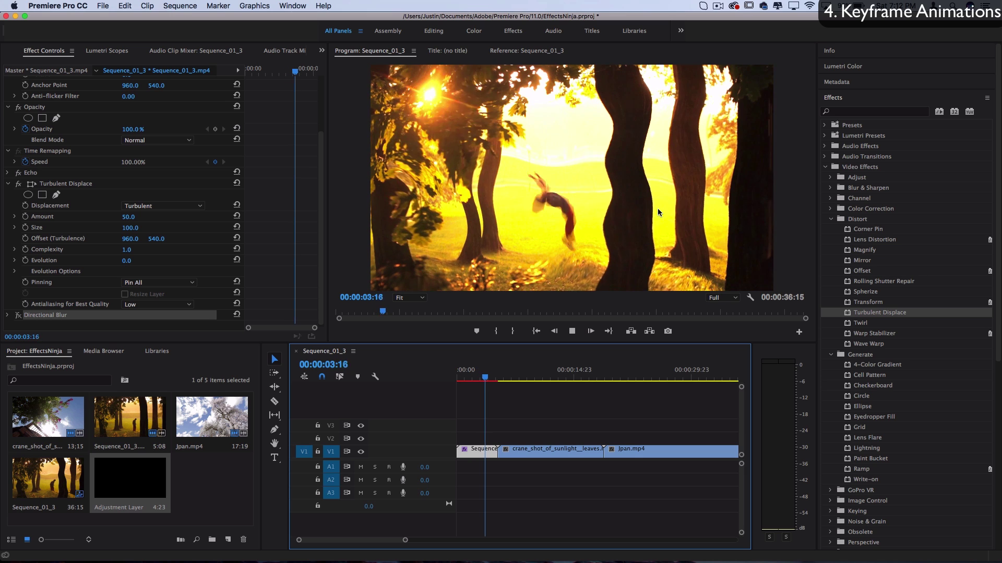
pyautogui.press('space')
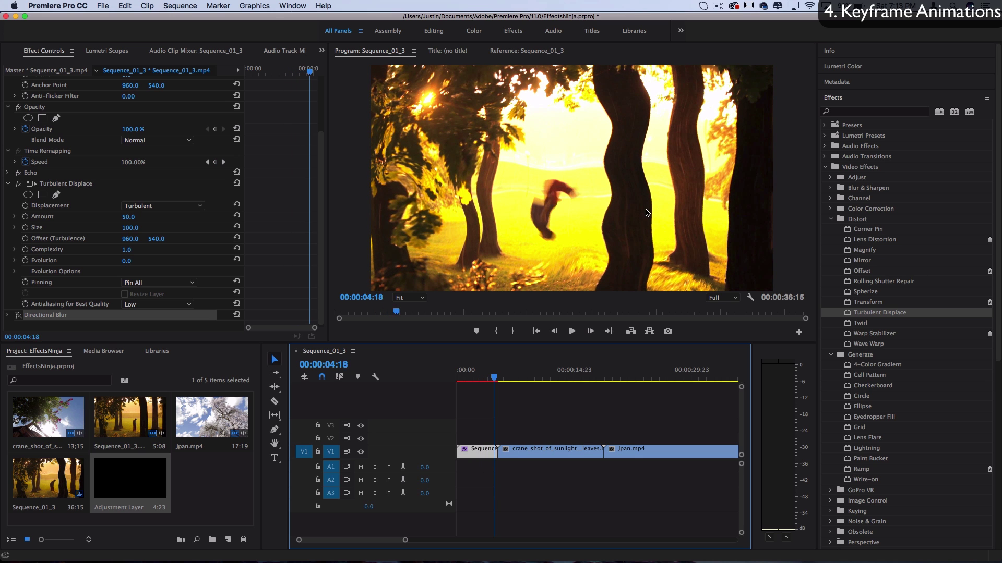
# Step: Try a Turbulent Displace Amount of 5 on the first clip, and settle on an Amount of -2
pyautogui.click(67, 187)
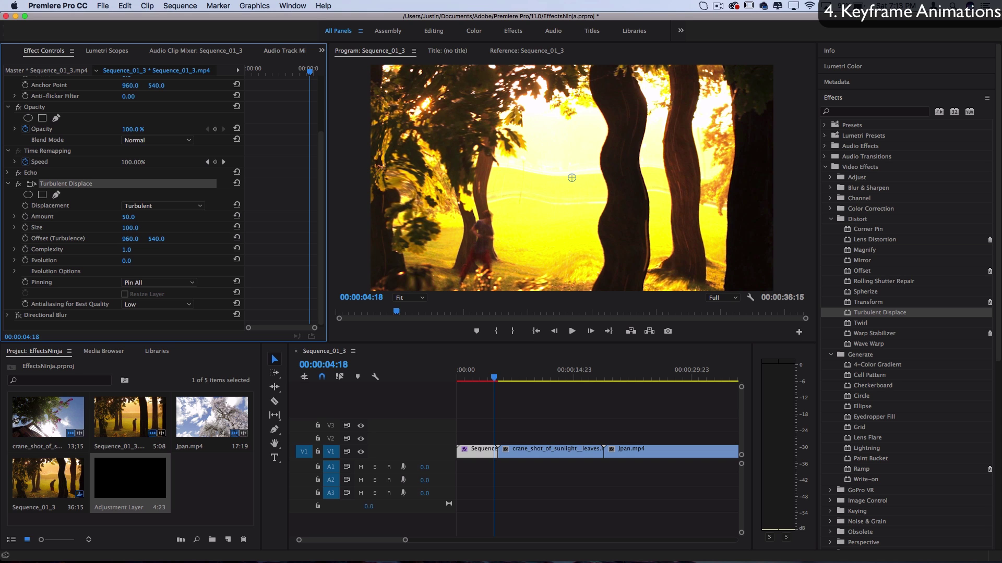
pyautogui.click(128, 217)
pyautogui.write('5')
pyautogui.press('Return')
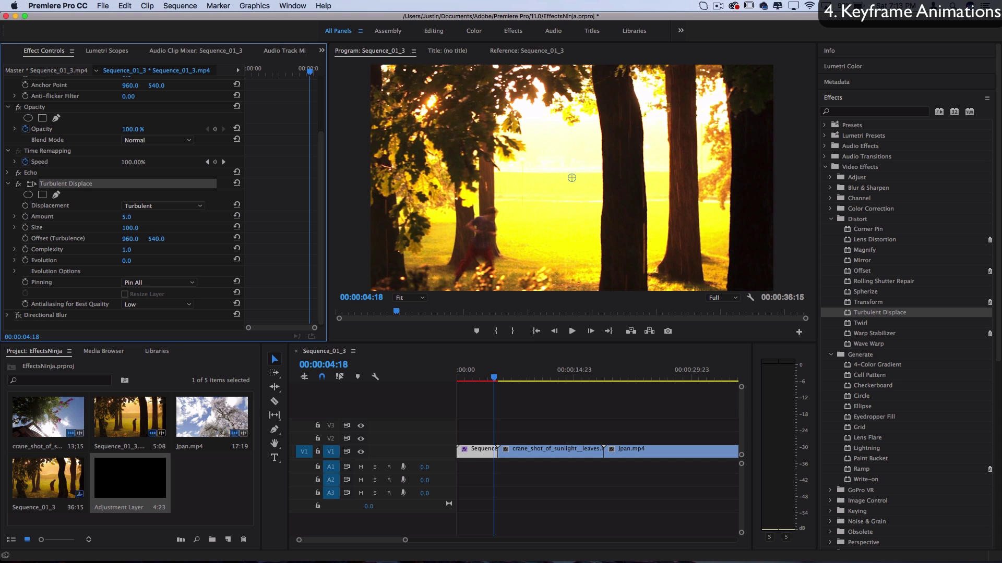
pyautogui.click(128, 217)
pyautogui.write('-2')
pyautogui.press('Return')
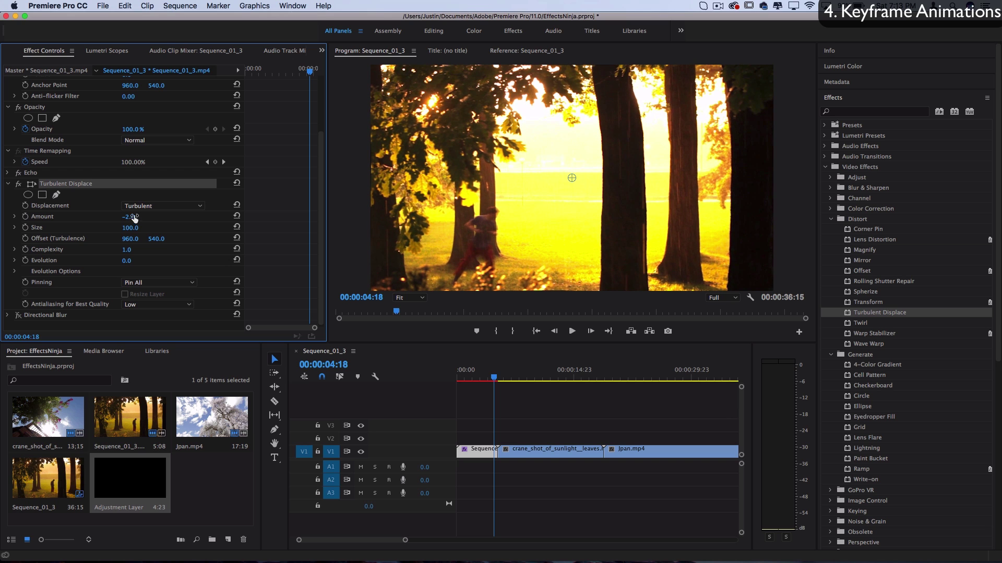
# Step: Animate the Turbulent Displace Amount with a -2 keyframe at the clip's start and a 133 keyframe at 00:00:04:21
pyautogui.click(26, 217)
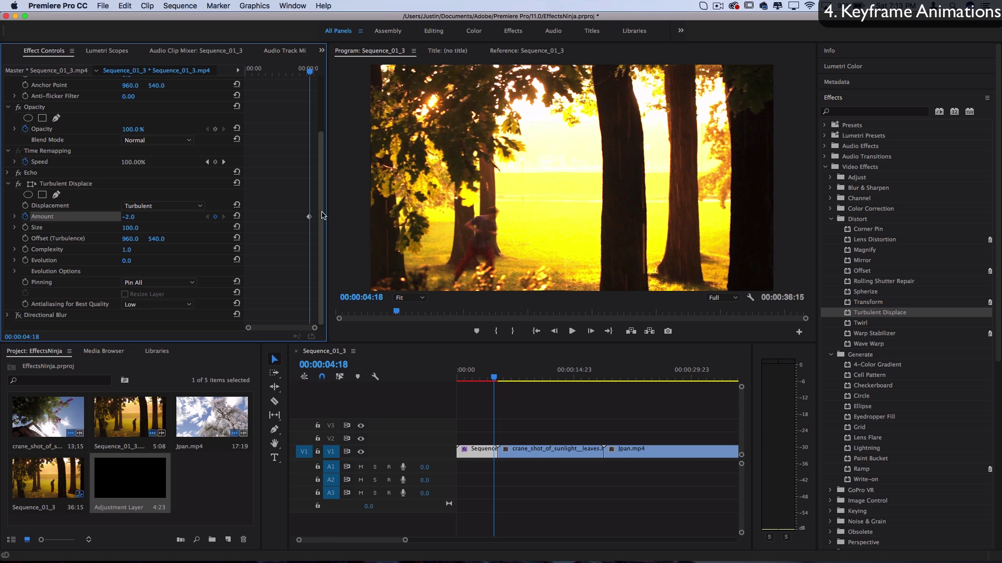
pyautogui.moveTo(308, 217); pyautogui.dragTo(231, 219)
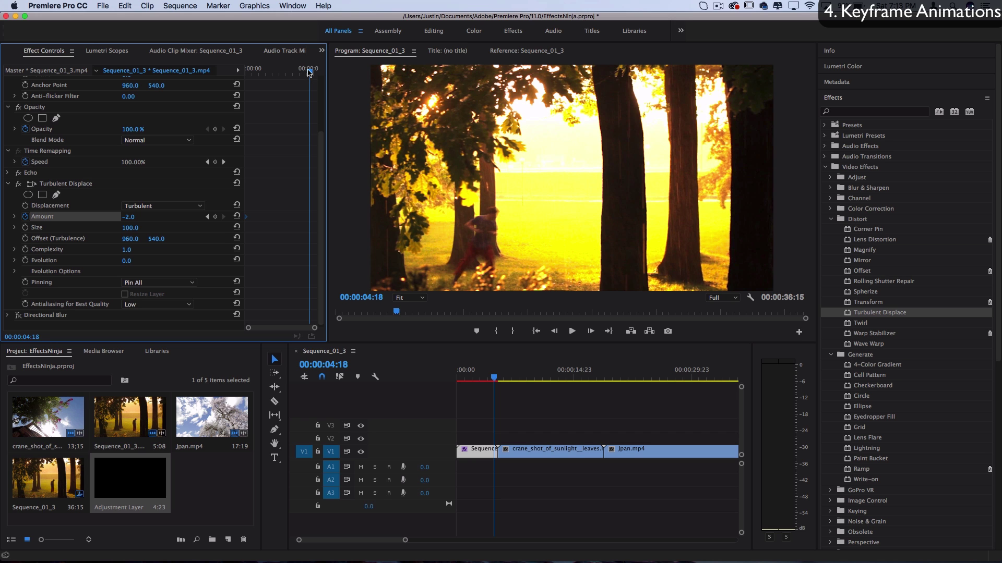
pyautogui.moveTo(309, 72); pyautogui.dragTo(312, 72)
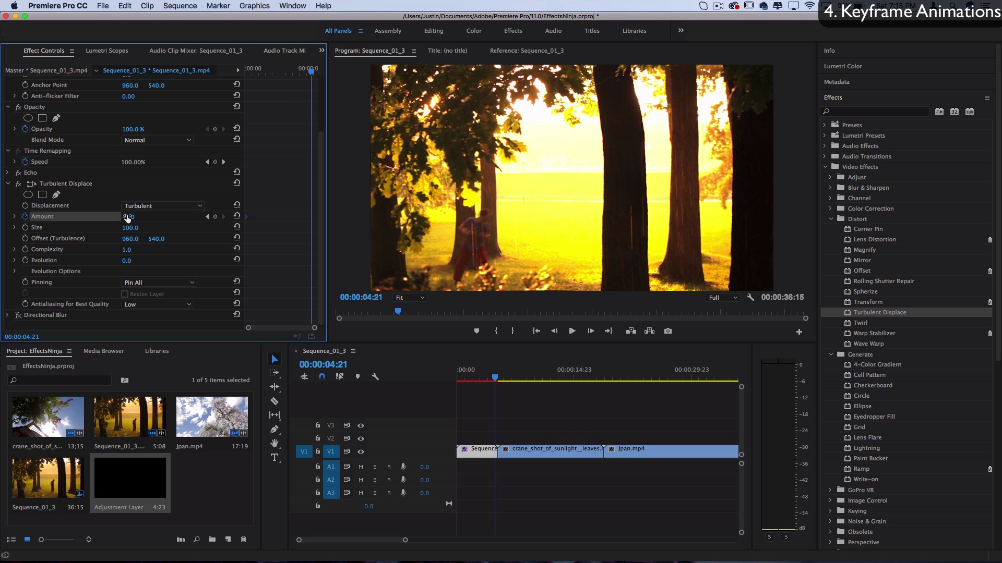
pyautogui.moveTo(127, 216); pyautogui.dragTo(177, 217)
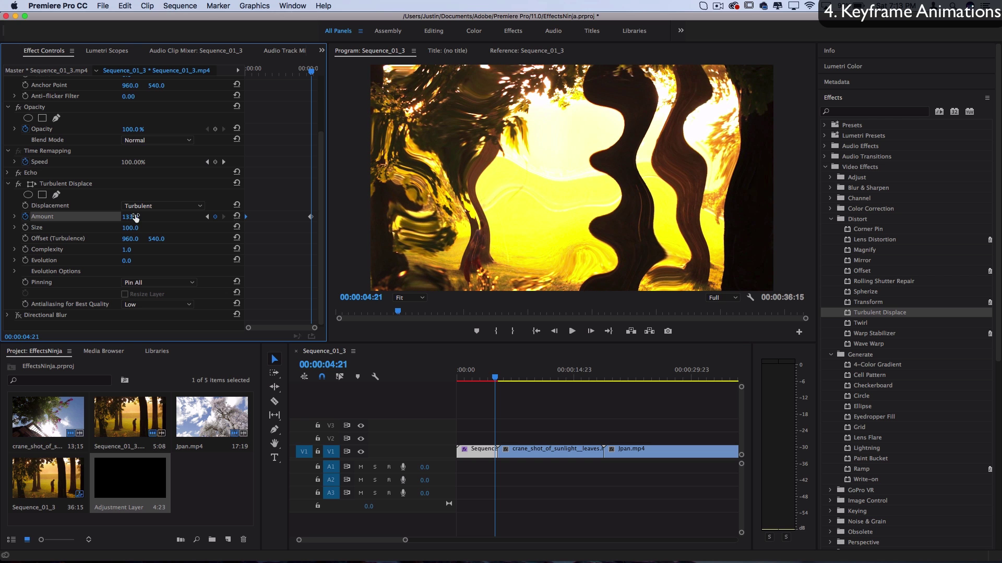
# Step: Play the sequence from its start to preview the animated Turbulent Displace on the first clip
pyautogui.click(482, 380)
pyautogui.press('Home')
pyautogui.press('space')
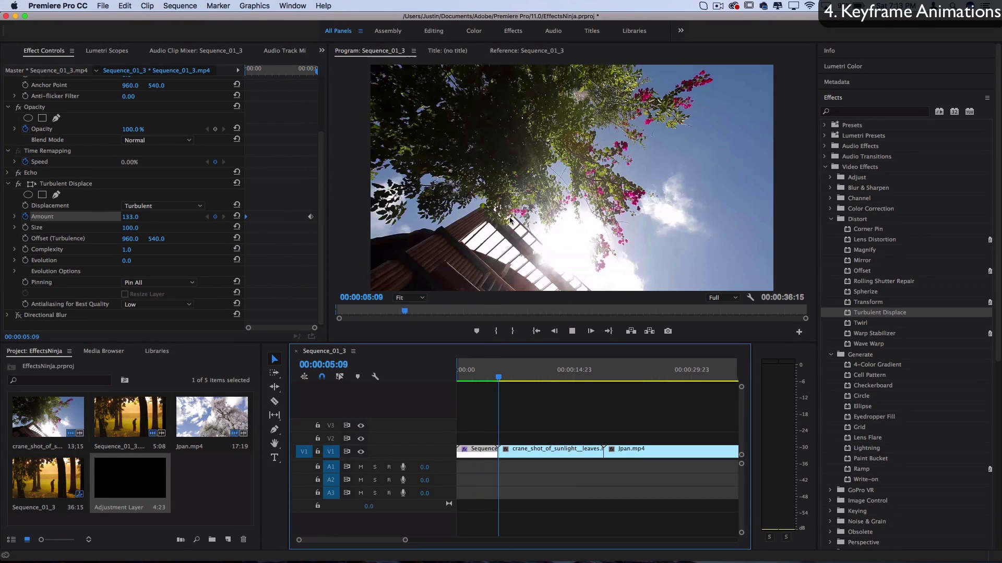
# Step: Scrub and play through the first clip's Turbulent Displace animation into the second clip, and park the playhead at 00:00:02:16
pyautogui.click(256, 244)
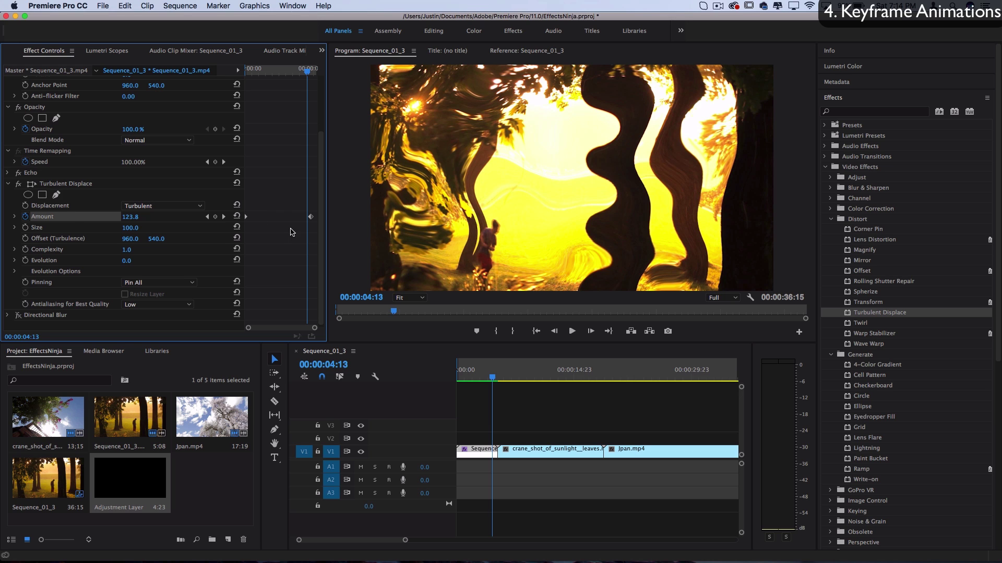
pyautogui.moveTo(308, 230); pyautogui.dragTo(231, 195)
pyautogui.click(466, 375)
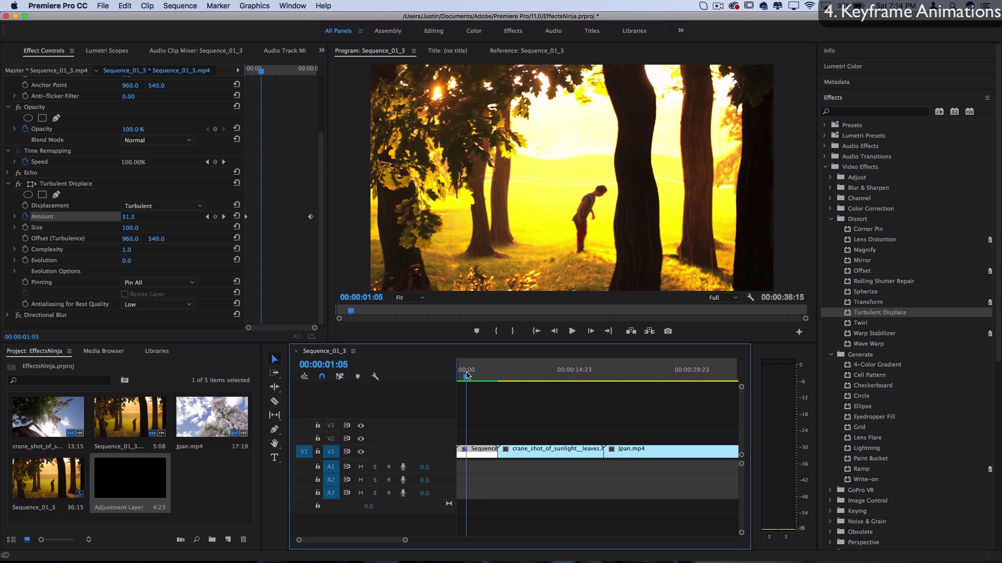
pyautogui.press('space')
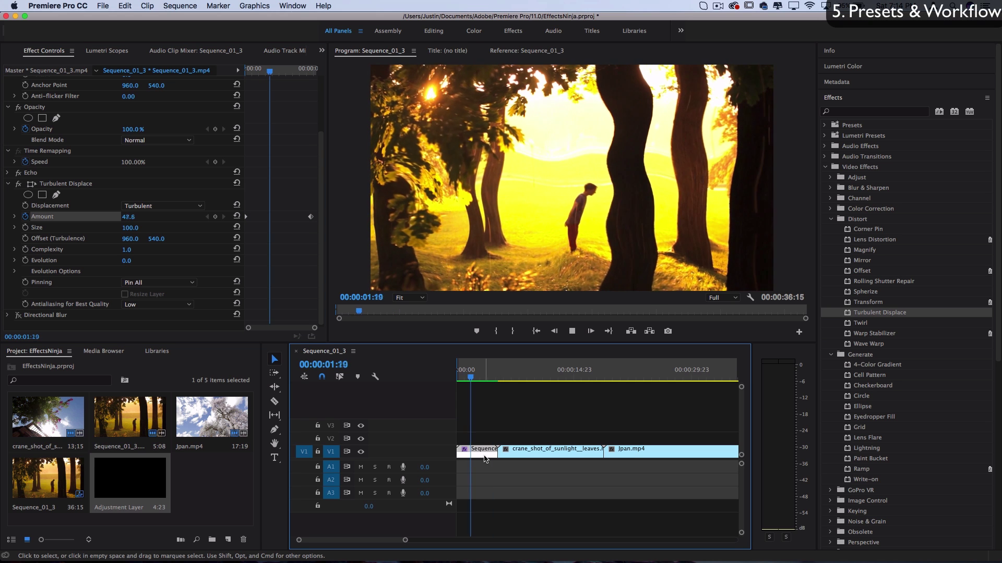
pyautogui.click(510, 377)
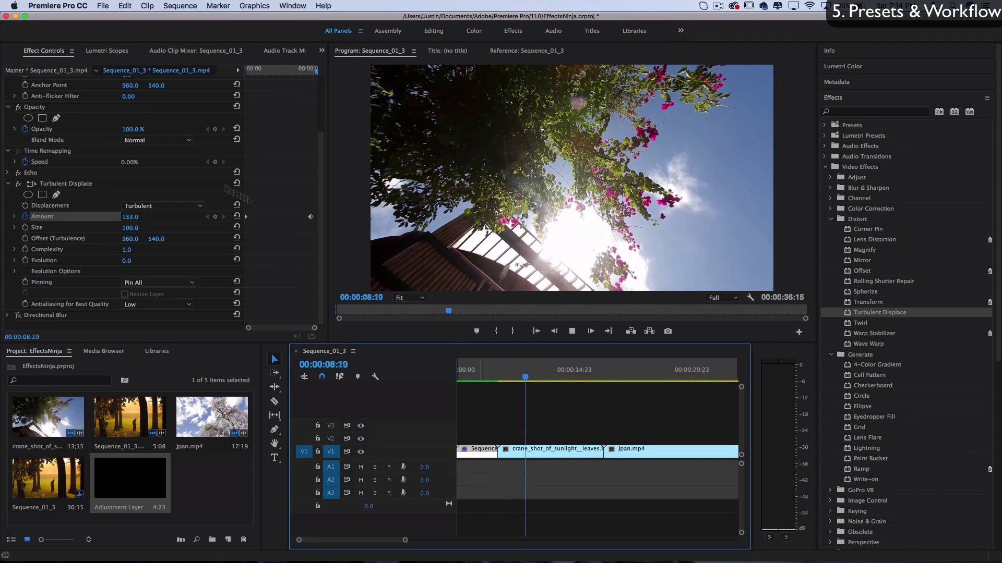
pyautogui.press('space')
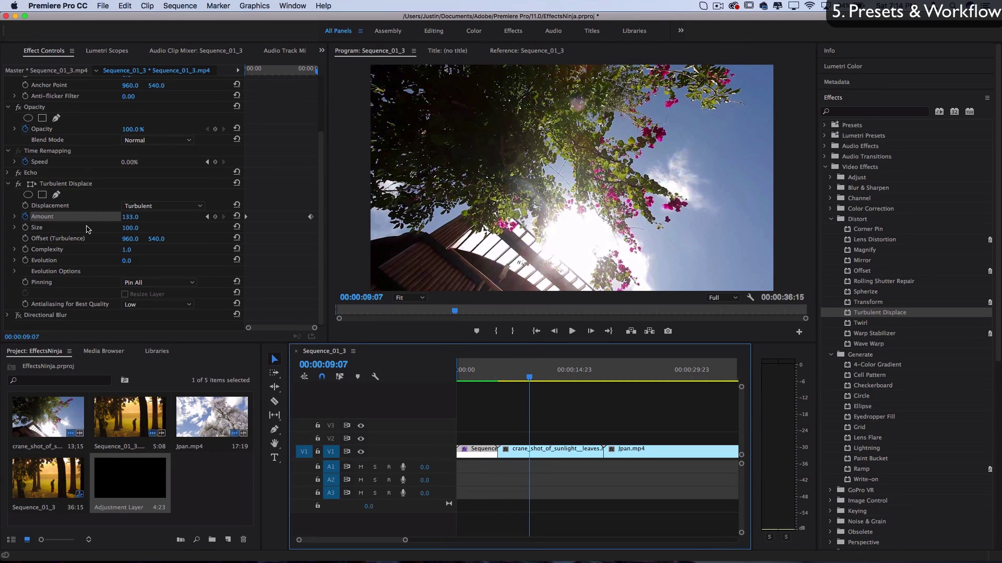
pyautogui.moveTo(566, 376); pyautogui.dragTo(479, 398)
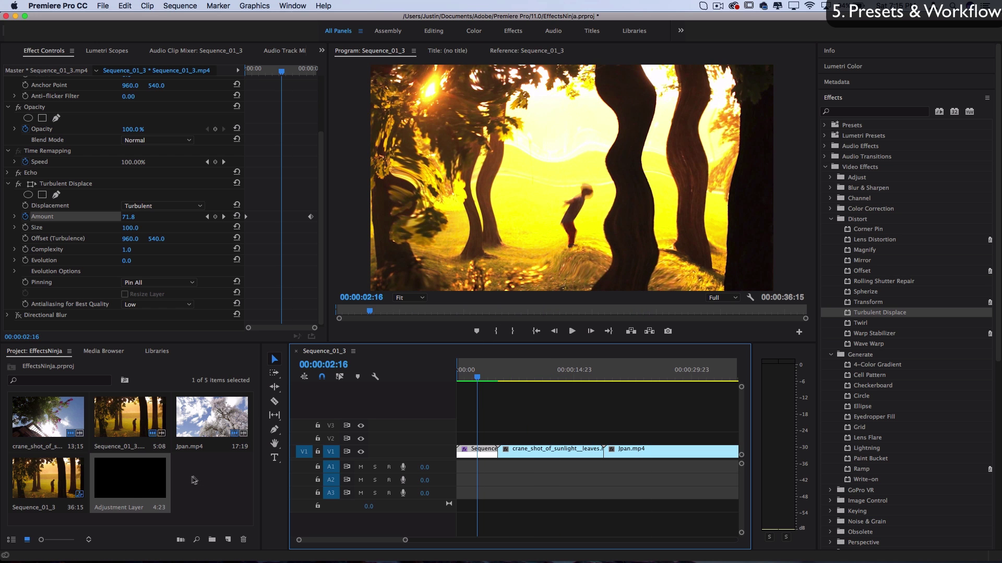
# Step: Place the adjustment layer on V2 above the clips and extend it over part of Jpan.mp4
pyautogui.moveTo(130, 477); pyautogui.dragTo(679, 436)
pyautogui.click(636, 435)
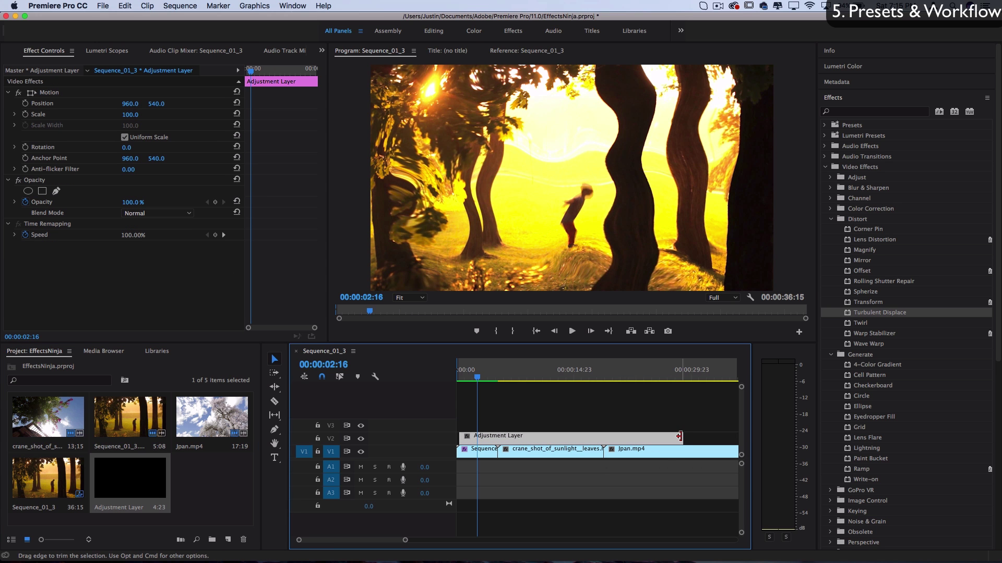
# Step: Copy the Echo, Turbulent Displace and Directional Blur effects together from the first clip
pyautogui.click(480, 451)
pyautogui.click(67, 184)
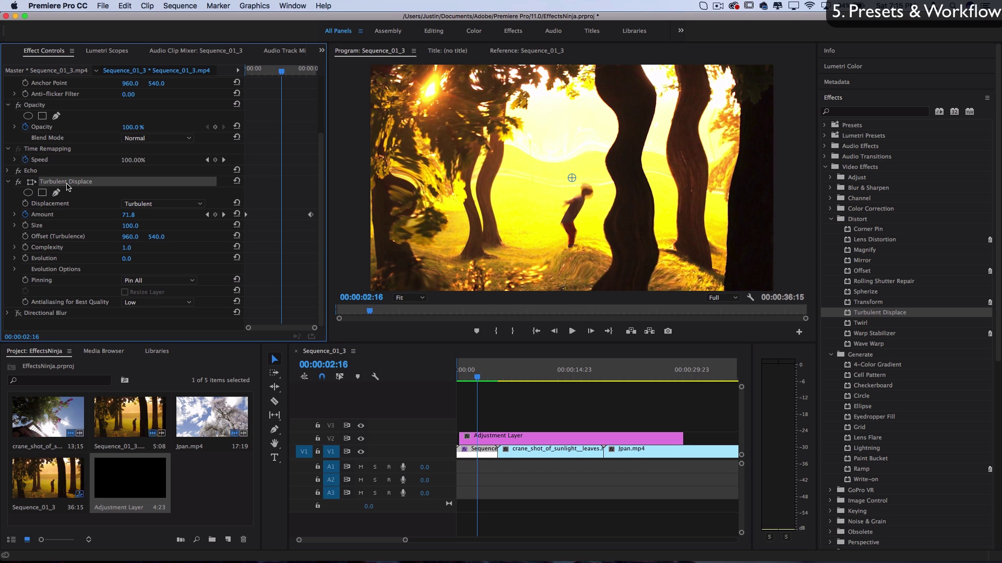
pyautogui.click(36, 172)
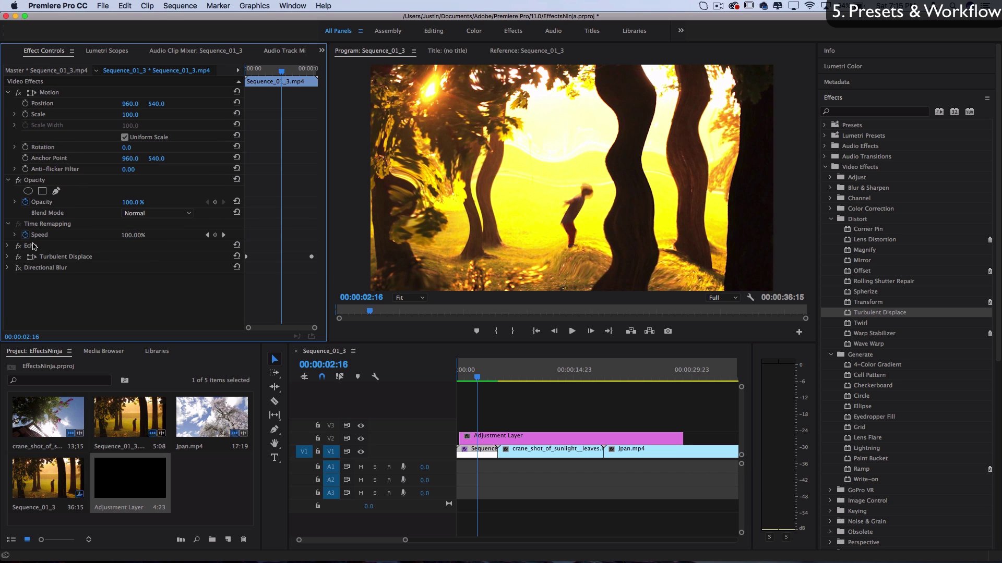
pyautogui.click(30, 246)
pyautogui.keyDown('shift'); pyautogui.click(66, 257); pyautogui.keyUp('shift')
pyautogui.keyDown('shift'); pyautogui.click(52, 270); pyautogui.keyUp('shift')
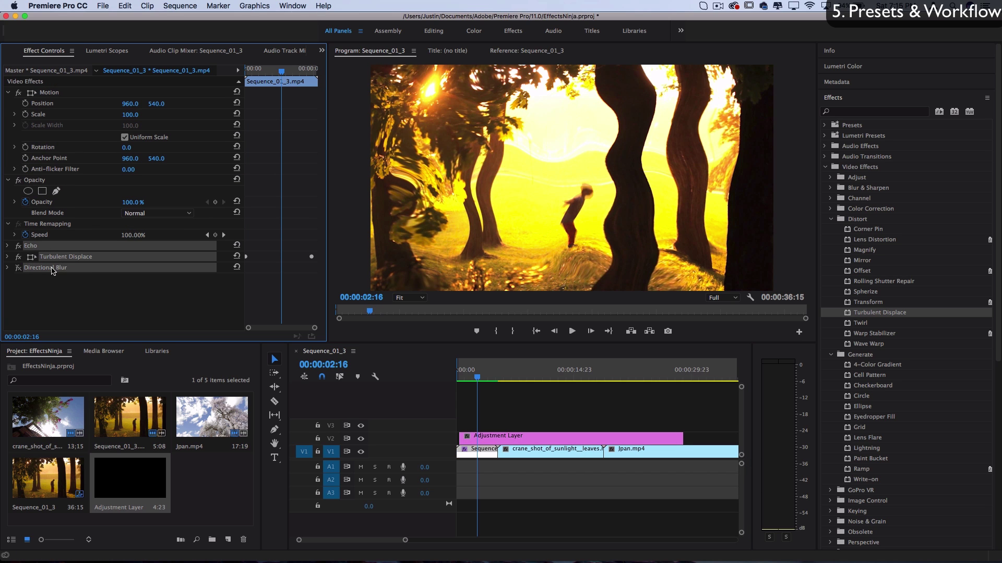
pyautogui.rightClick(77, 263)
pyautogui.click(112, 319)
# Step: Paste the copied effects onto the adjustment layer and onto the crane shot clip
pyautogui.click(541, 440)
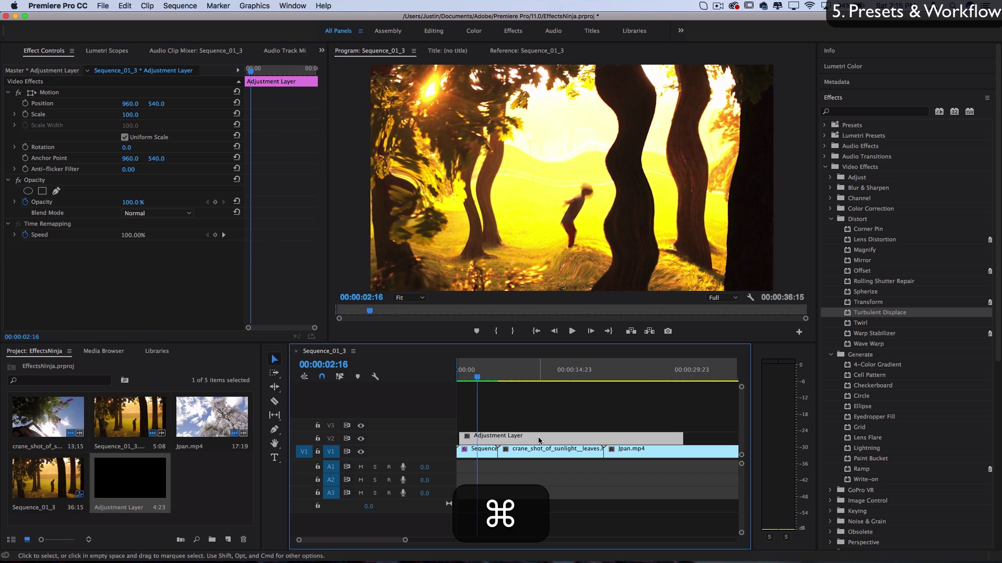
pyautogui.press('super+v')
pyautogui.click(543, 452)
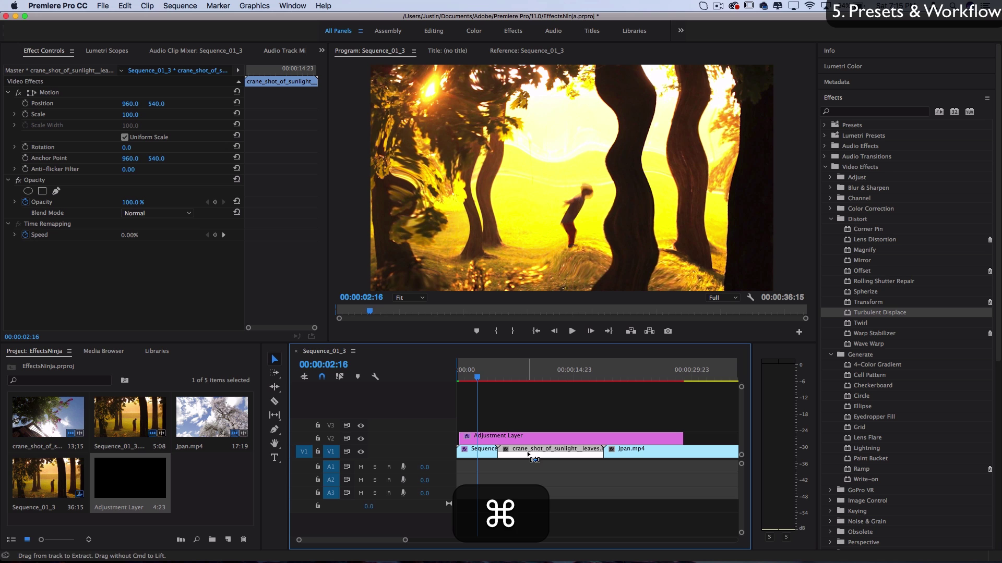
pyautogui.press('super+v')
# Step: Hide video track V2 and move the playhead to 00:00:10:02 to view the pasted effects on the crane shot clip
pyautogui.click(361, 438)
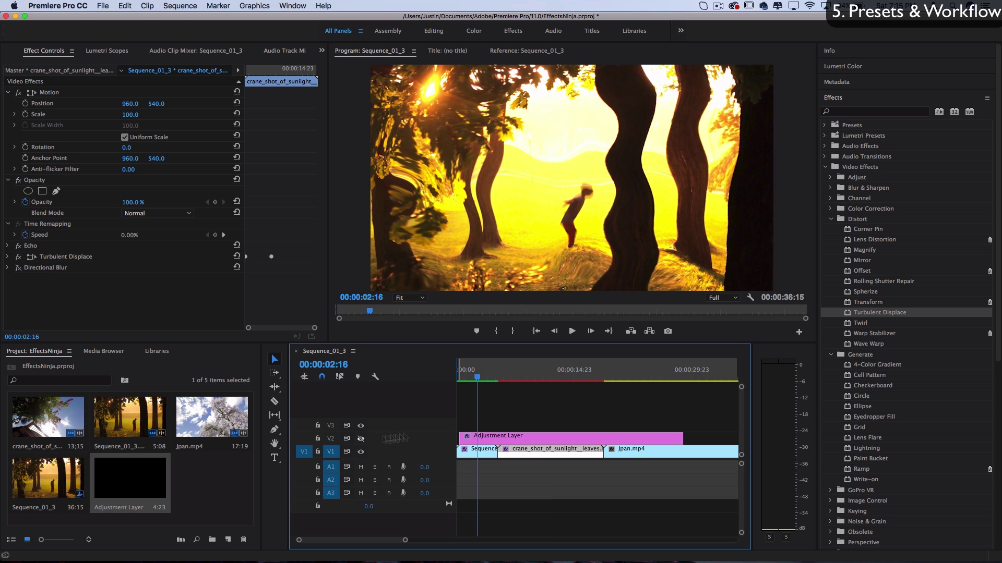
pyautogui.click(514, 372)
pyautogui.click(535, 376)
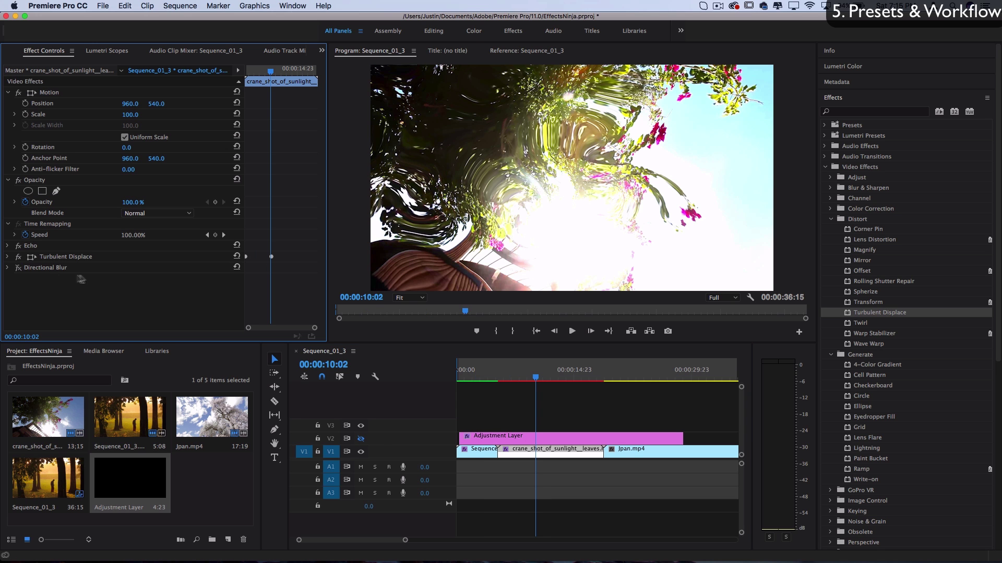
# Step: Move the second Turbulent Displace Amount keyframe on the crane shot clip slightly past 00:00:10:02, and collapse the effect's settings
pyautogui.click(7, 256)
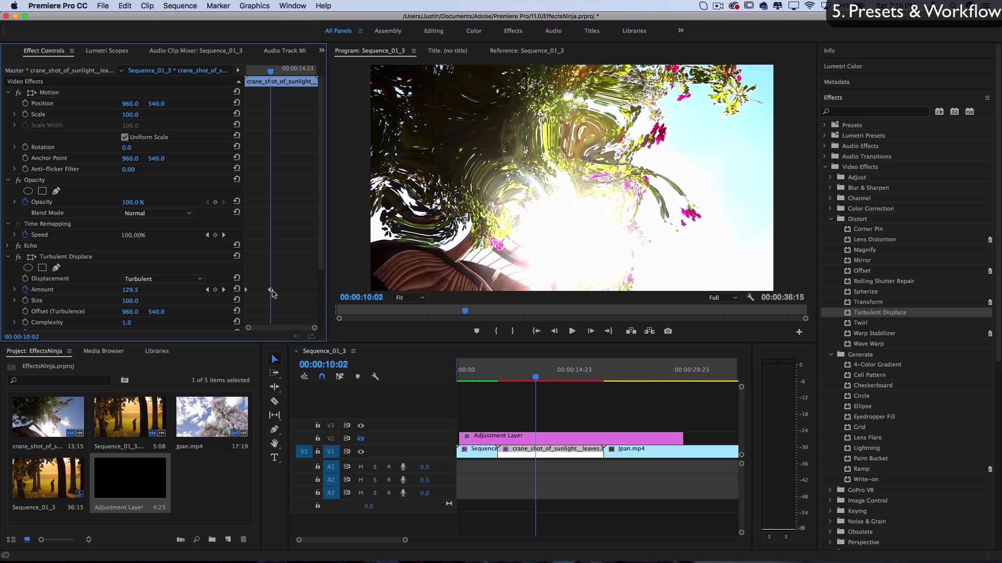
pyautogui.moveTo(272, 291); pyautogui.dragTo(276, 293)
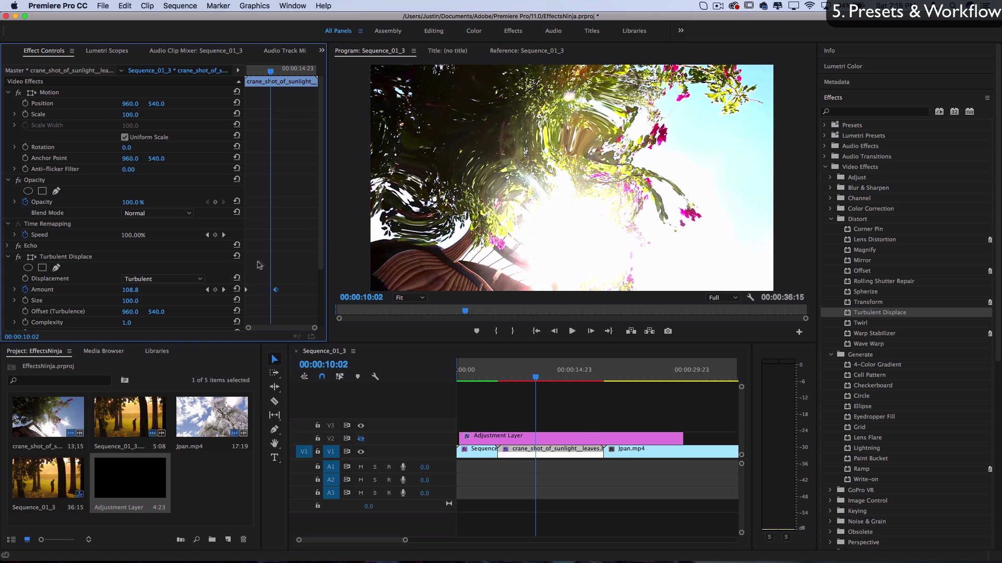
pyautogui.scroll(-3, 319, 244)
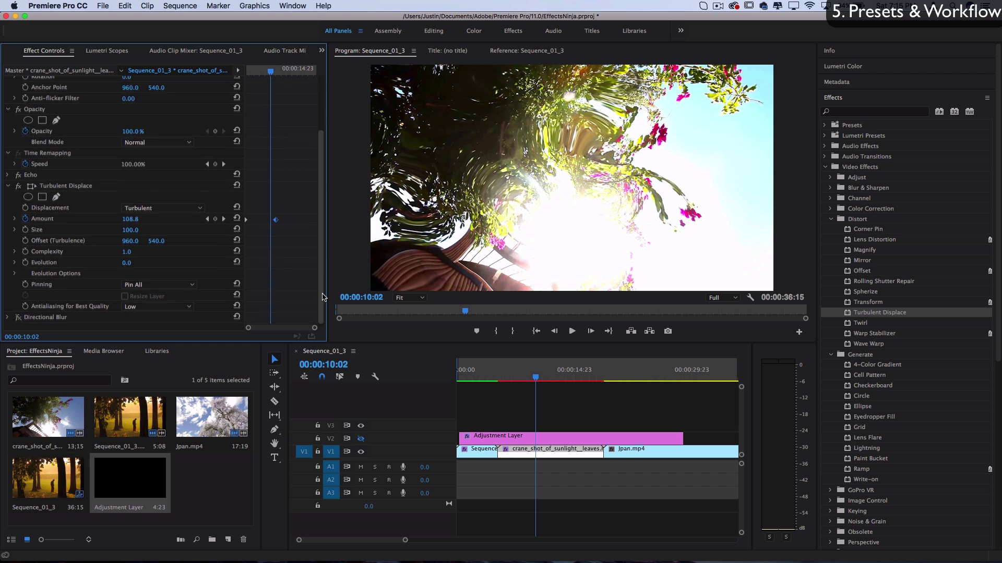
pyautogui.click(8, 185)
# Step: Save the crane shot clip's Echo, Turbulent Displace and Directional Blur effects as one Scale-type preset named ECHO WARP
pyautogui.rightClick(26, 85)
pyautogui.click(85, 182)
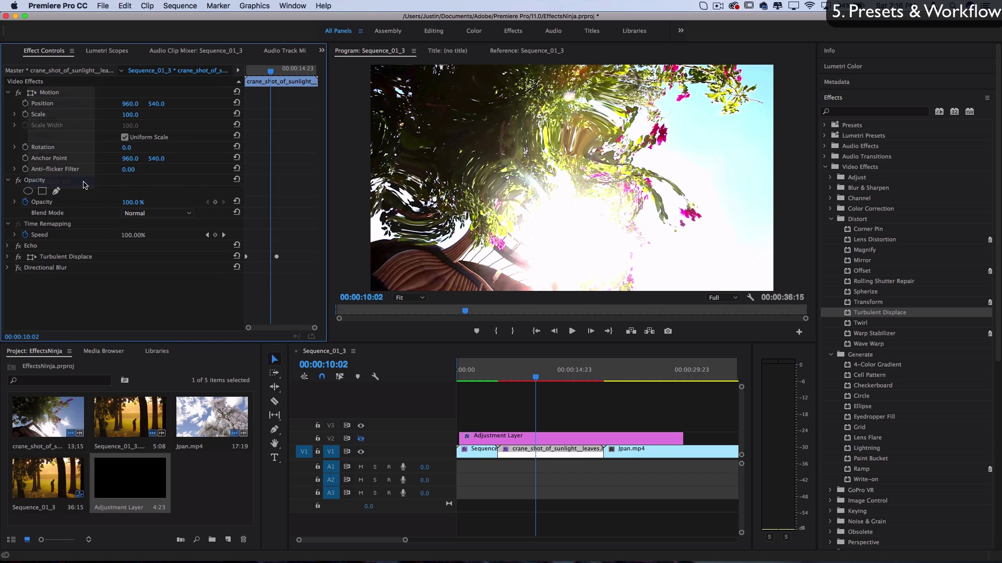
pyautogui.click(91, 288)
pyautogui.click(52, 270)
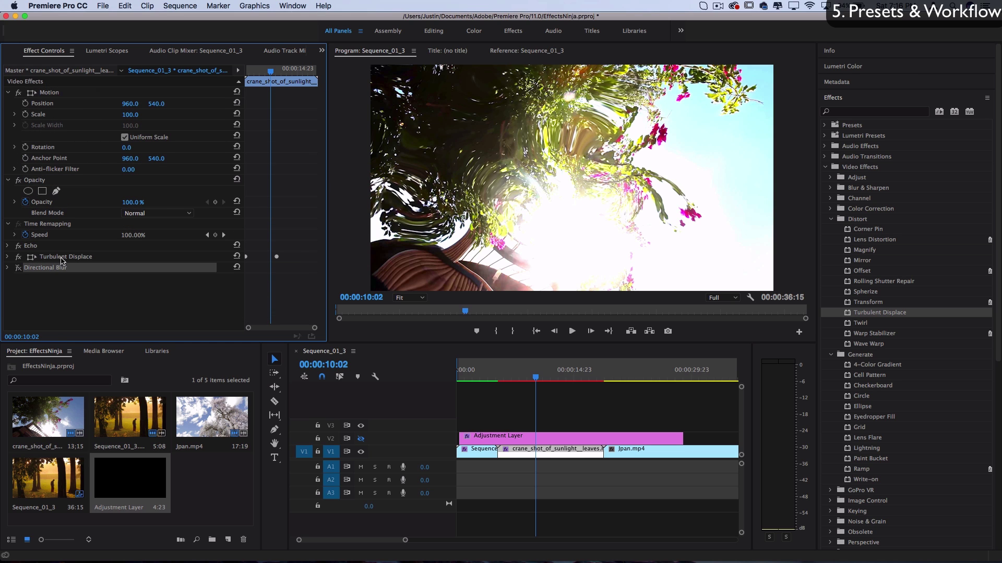
pyautogui.keyDown('shift'); pyautogui.click(62, 257); pyautogui.keyUp('shift')
pyautogui.keyDown('shift'); pyautogui.click(35, 246); pyautogui.keyUp('shift')
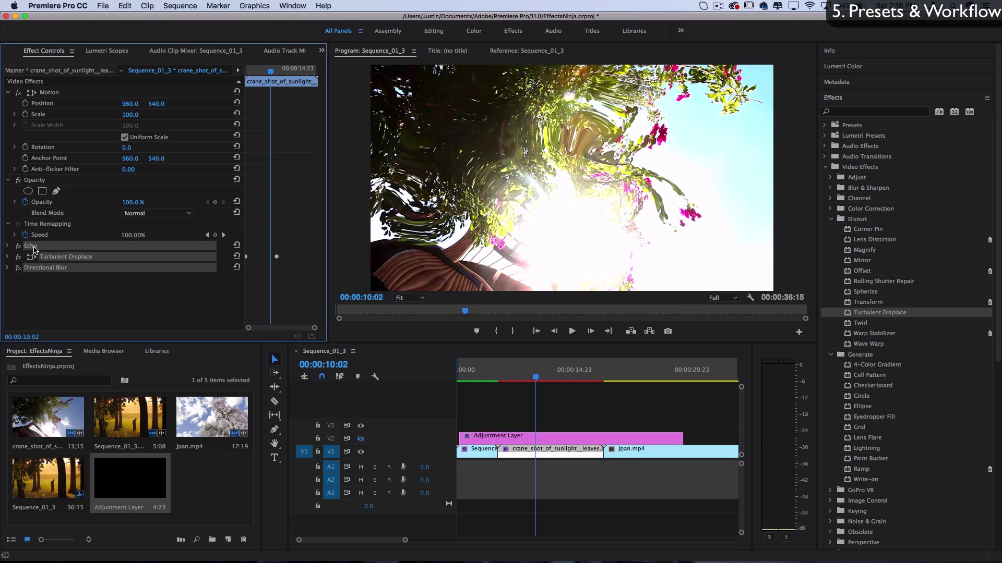
pyautogui.rightClick(34, 249)
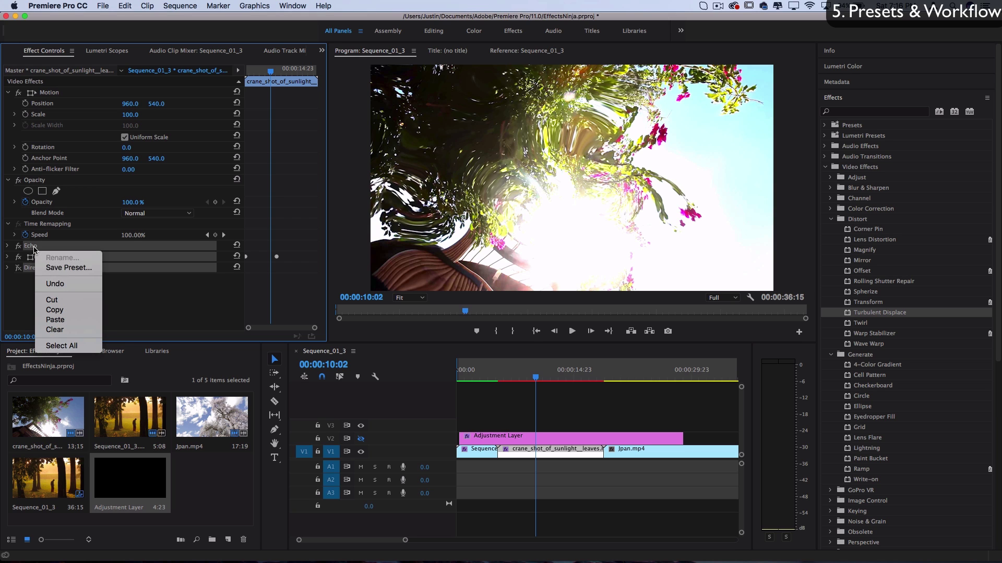
pyautogui.click(63, 268)
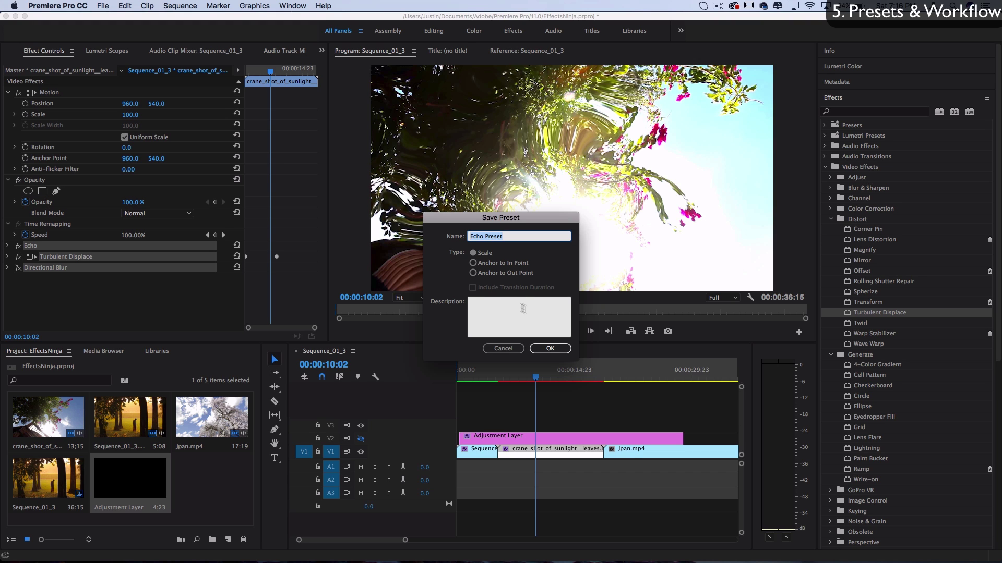
pyautogui.click(501, 303)
pyautogui.click(504, 238)
pyautogui.press('super+a')
pyautogui.write('E')
pyautogui.click(551, 349)
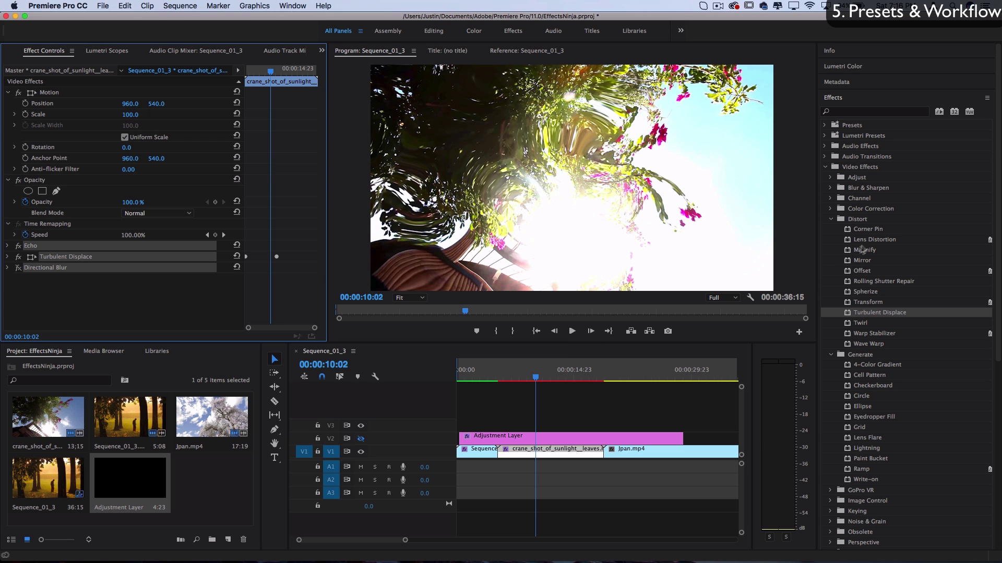
# Step: Trim the adjustment layer's end back to the start of Jpan.mp4, and apply the saved ECHO WARP preset to Jpan.mp4
pyautogui.click(825, 126)
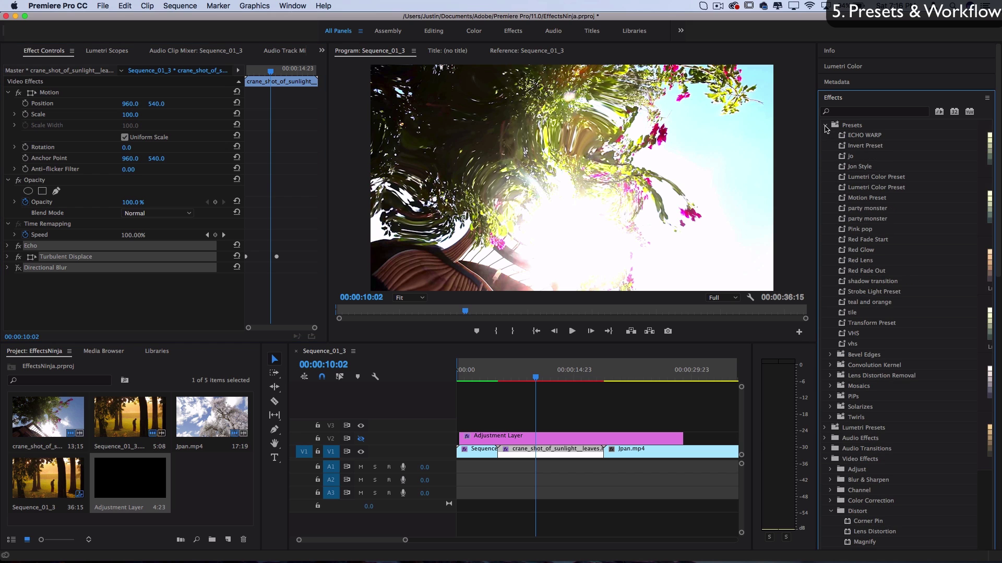
pyautogui.click(851, 136)
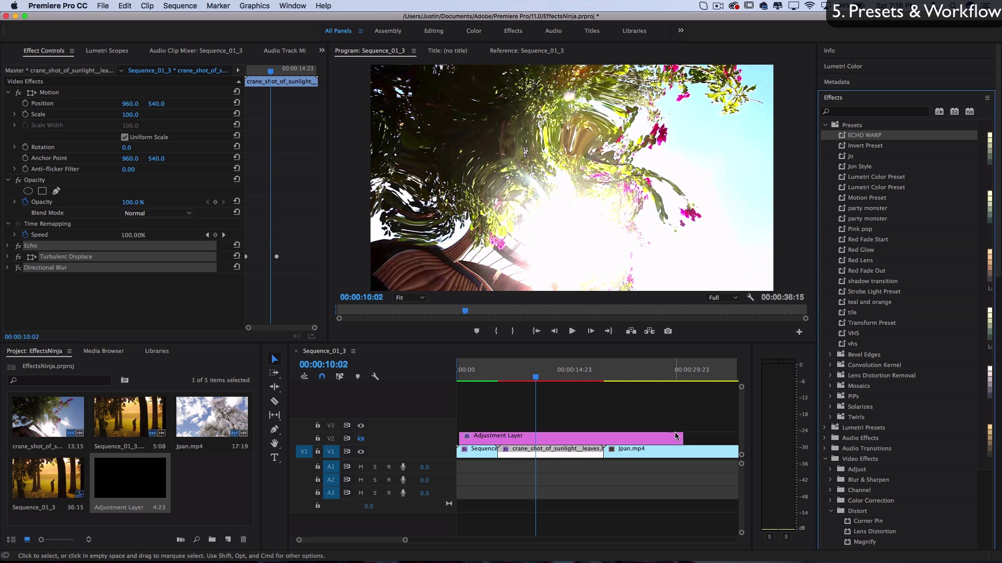
pyautogui.moveTo(676, 437); pyautogui.dragTo(603, 436)
pyautogui.click(633, 378)
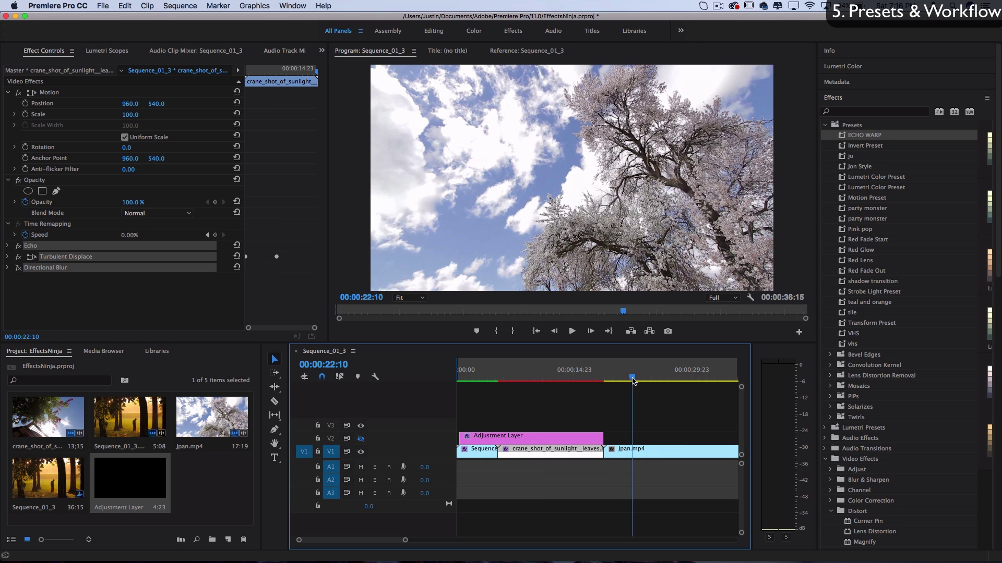
pyautogui.moveTo(869, 137); pyautogui.dragTo(650, 450)
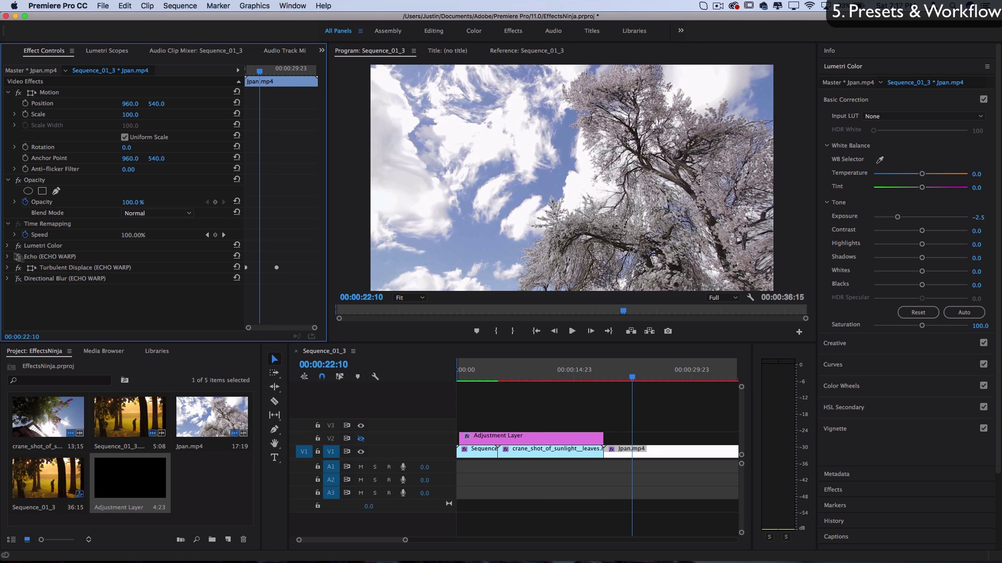
pyautogui.click(8, 258)
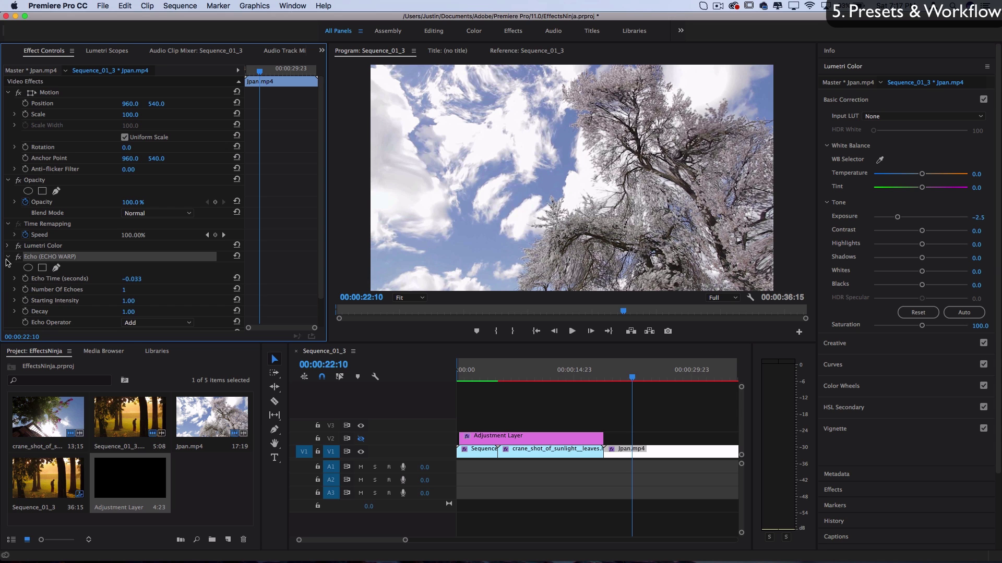
pyautogui.click(7, 259)
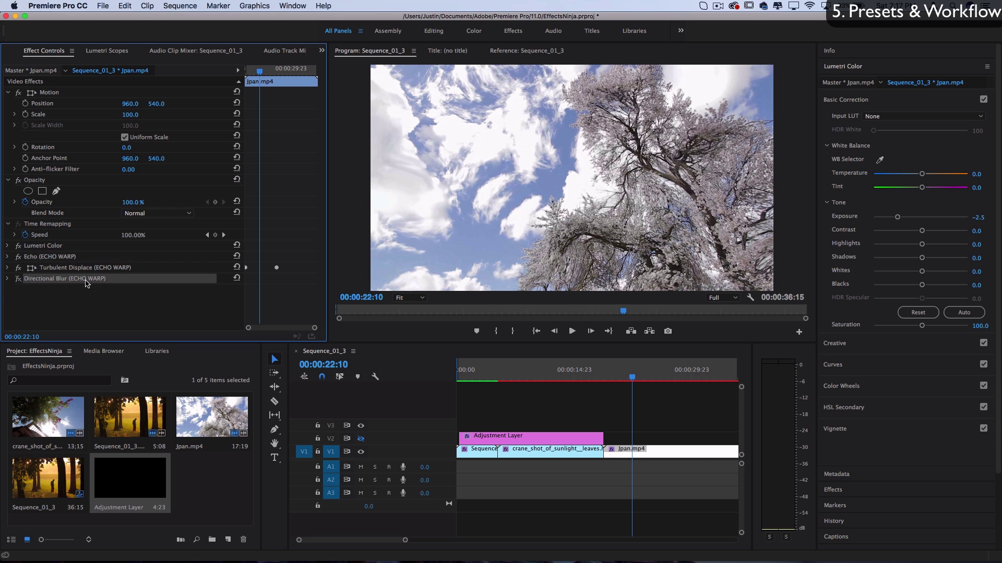